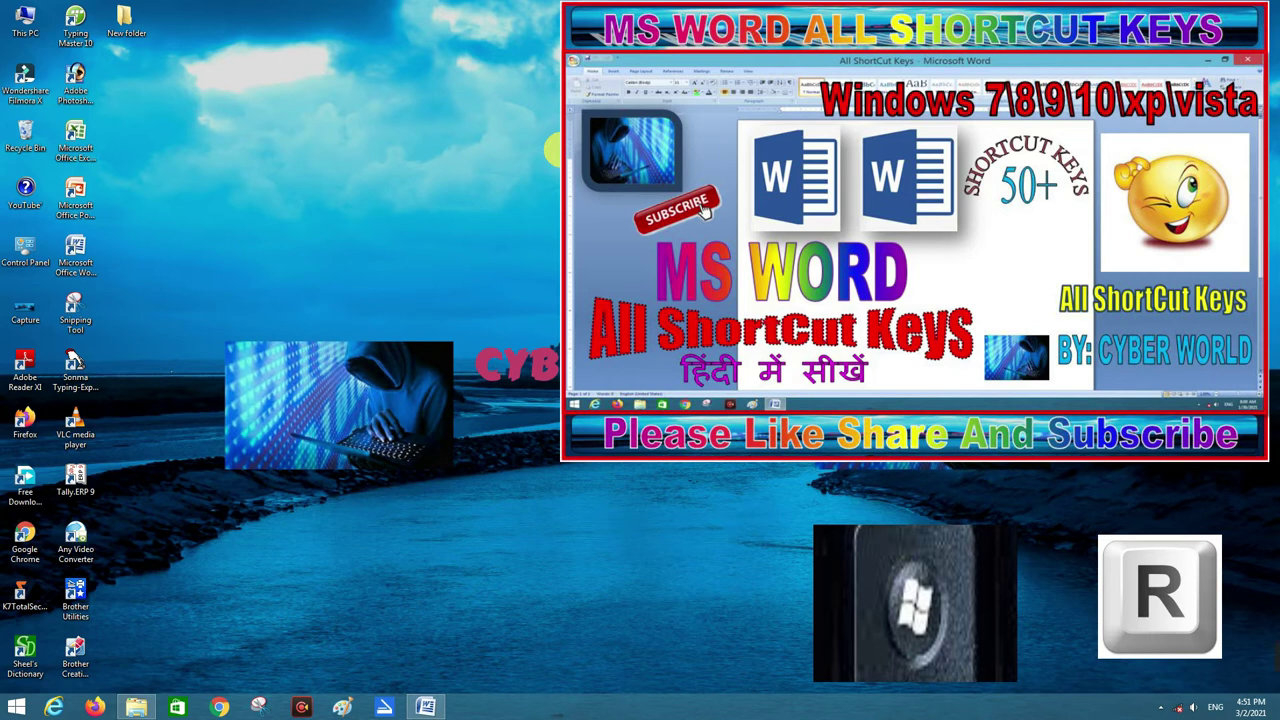
# - Launch Microsoft Word by running WINWORD from the Run dialog
pyautogui.press('super+r')
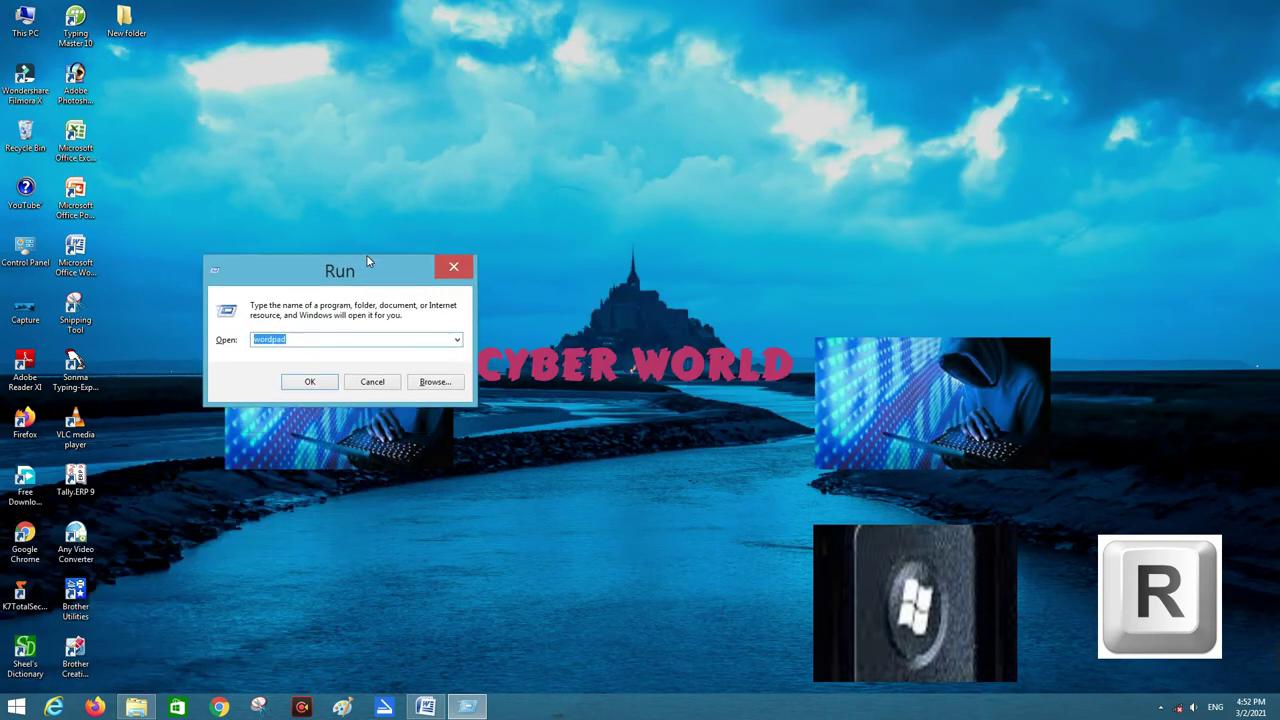
pyautogui.moveTo(162, 556); pyautogui.dragTo(433, 144)
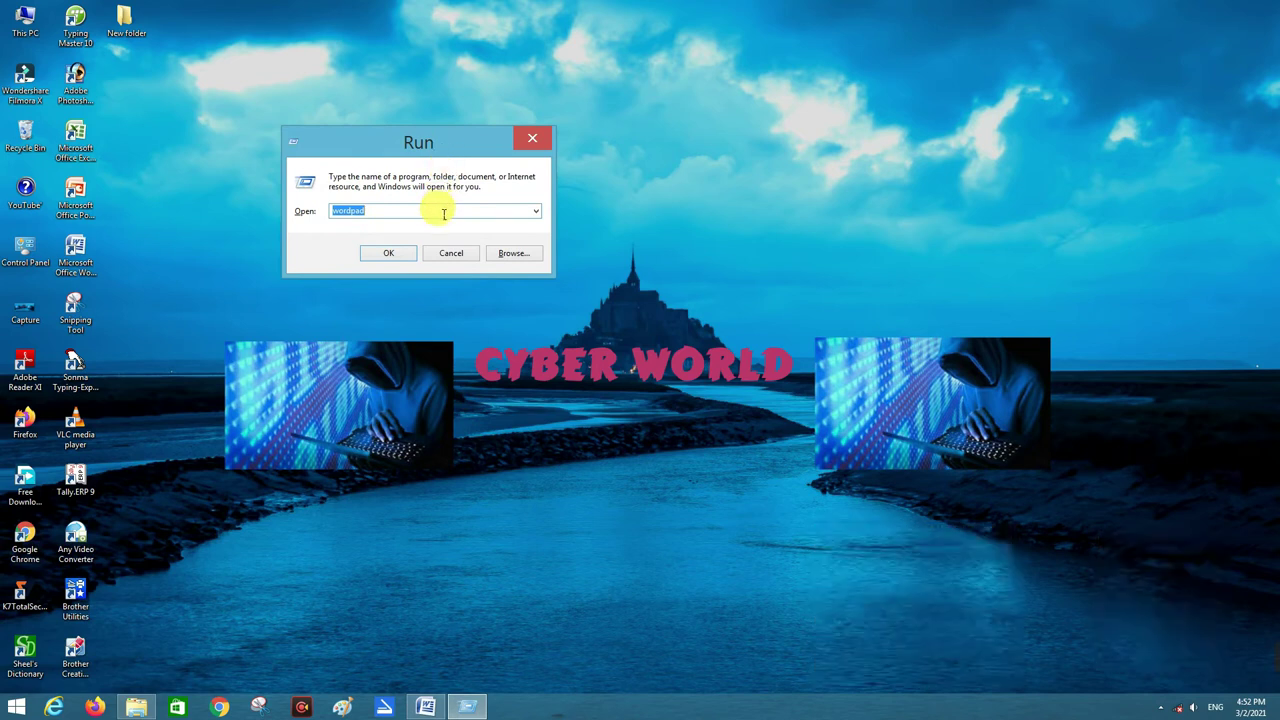
pyautogui.press('BackSpace')
pyautogui.write('WINWORD')
pyautogui.press('Return')
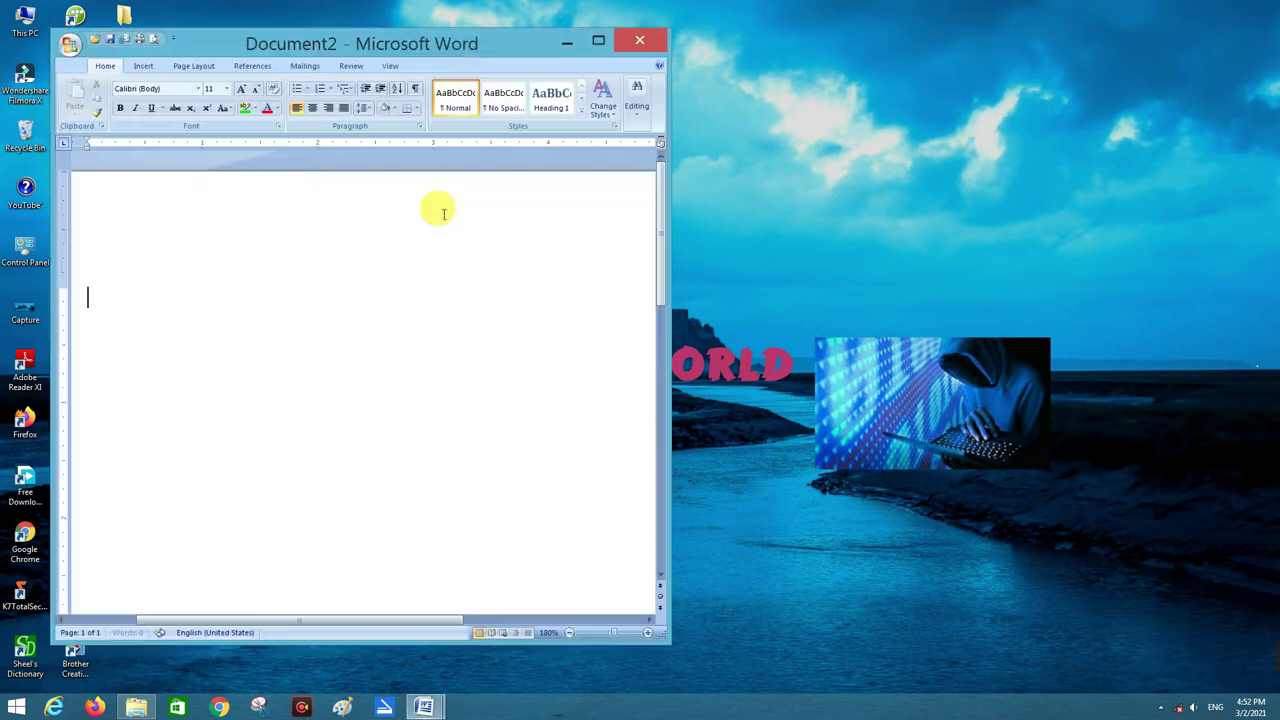
# - Maximize the Word window, switch to Insert, and place the cursor in the empty page
pyautogui.click(598, 40)
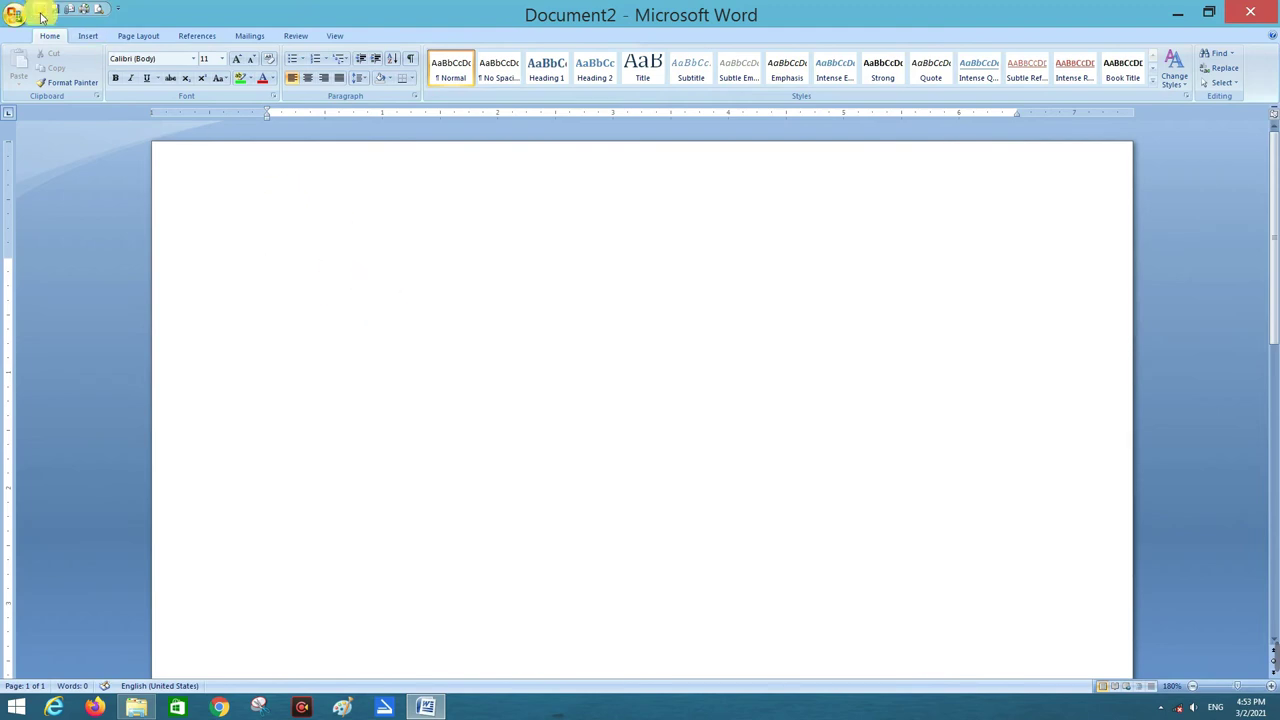
pyautogui.click(88, 35)
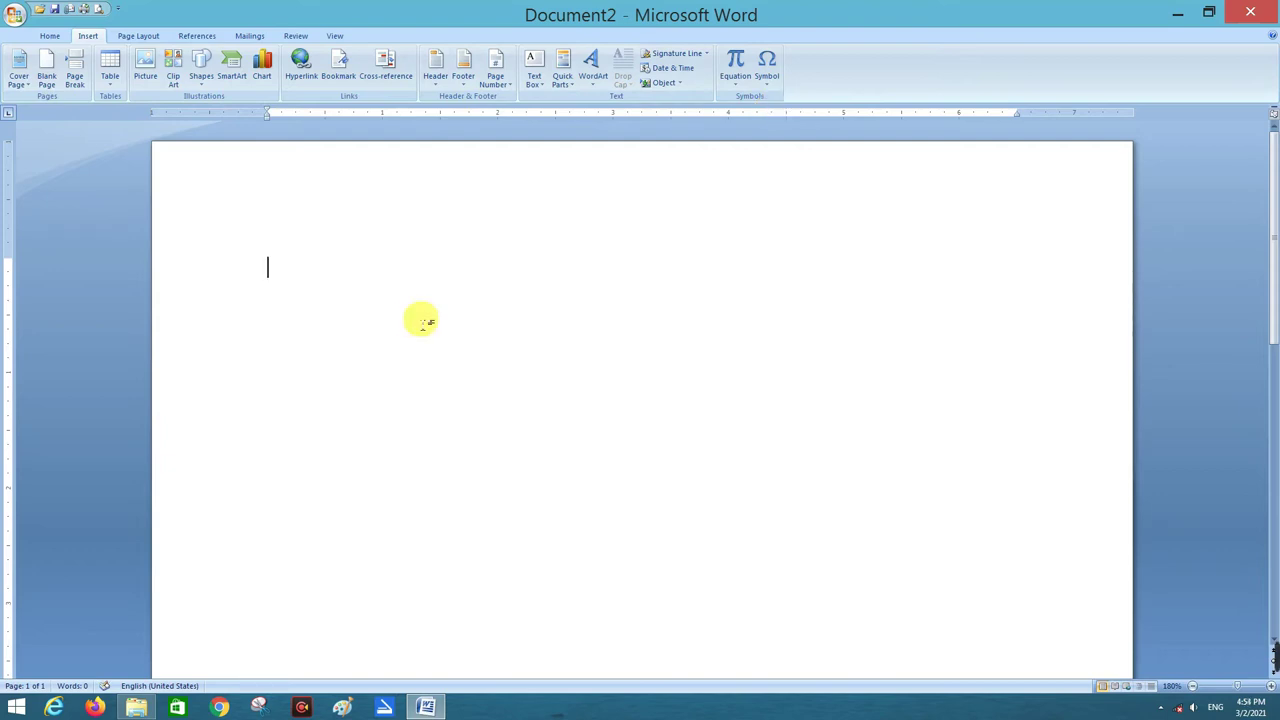
pyautogui.click(200, 203)
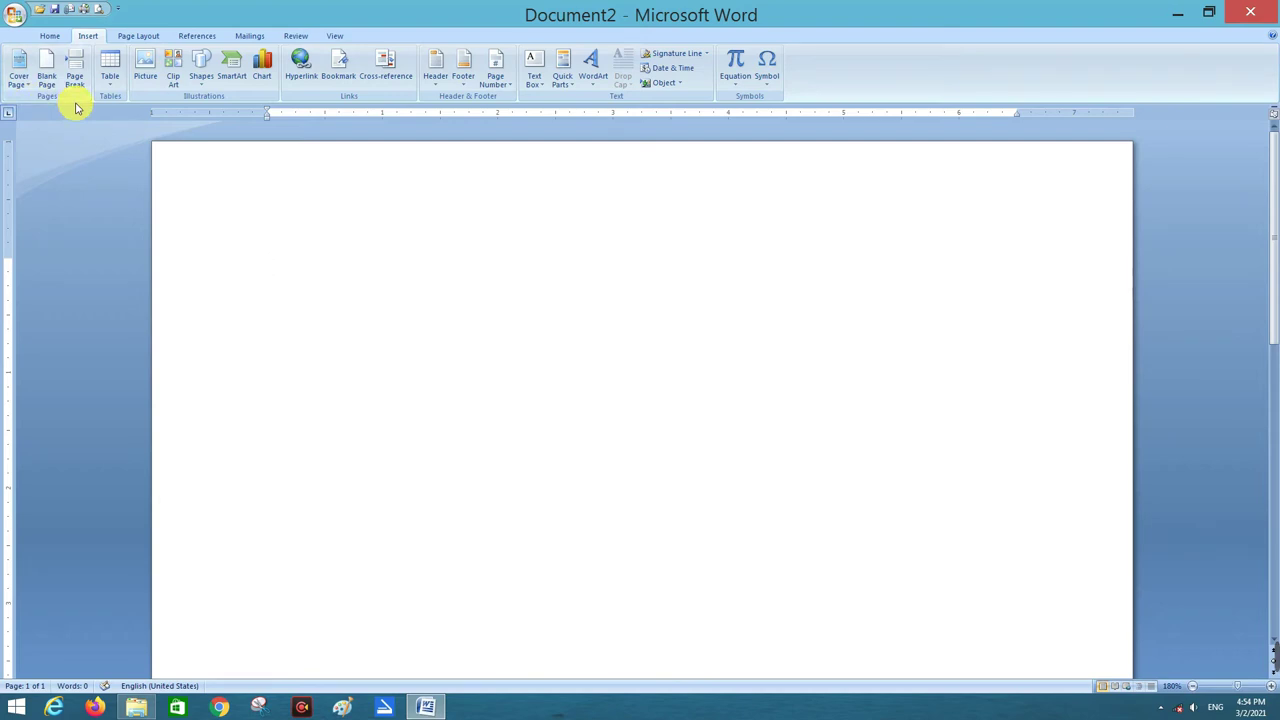
pyautogui.click(250, 292)
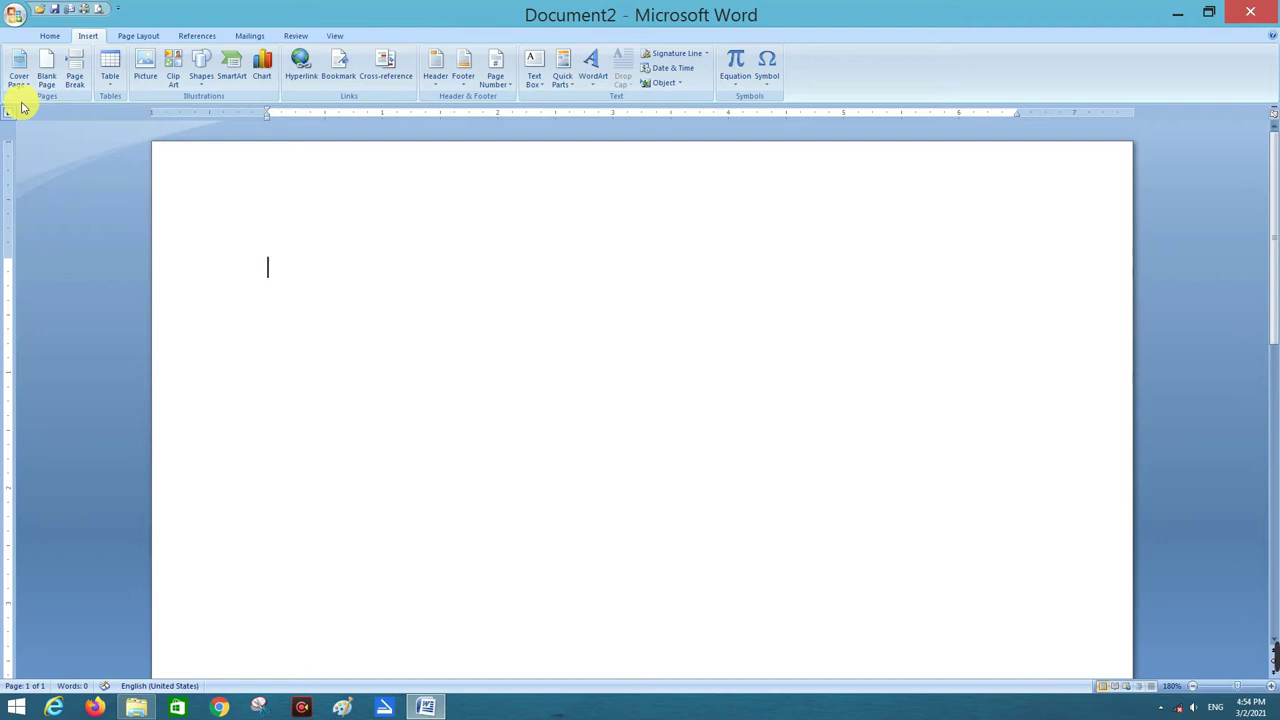
pyautogui.click(304, 268)
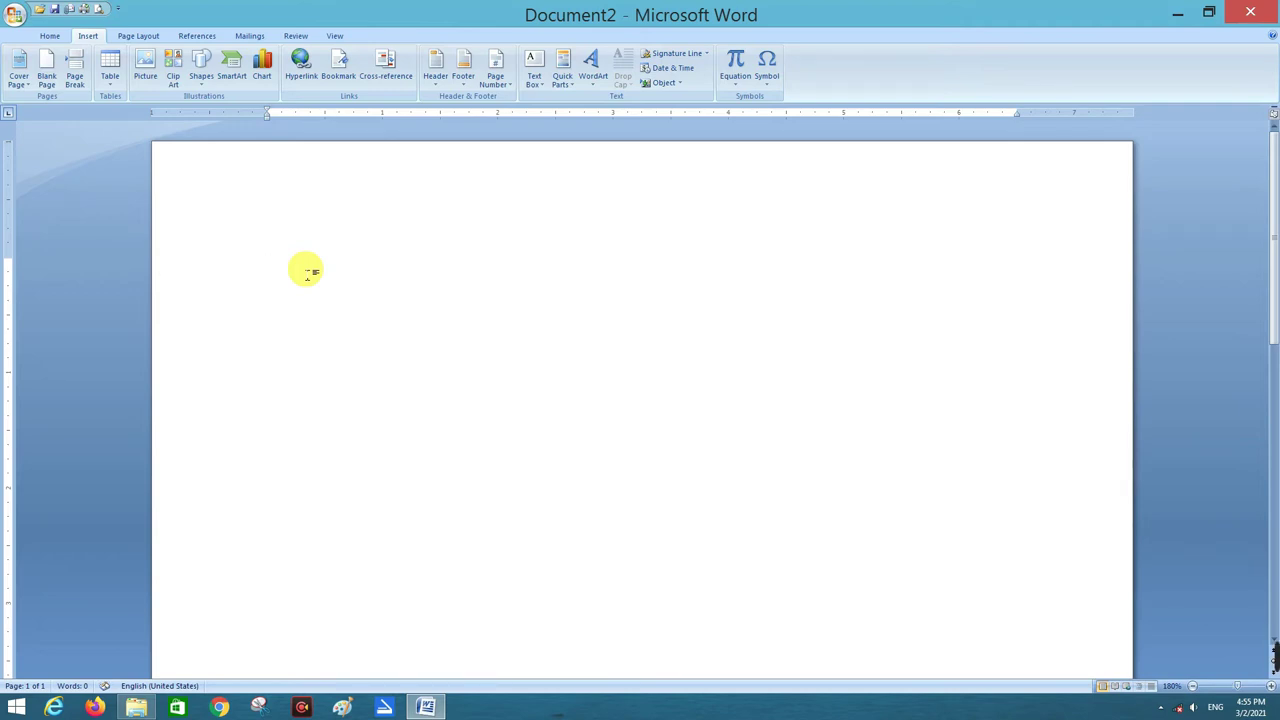
# - Generate three paragraphs of sample text with =RAND()
pyautogui.write('=RAND')
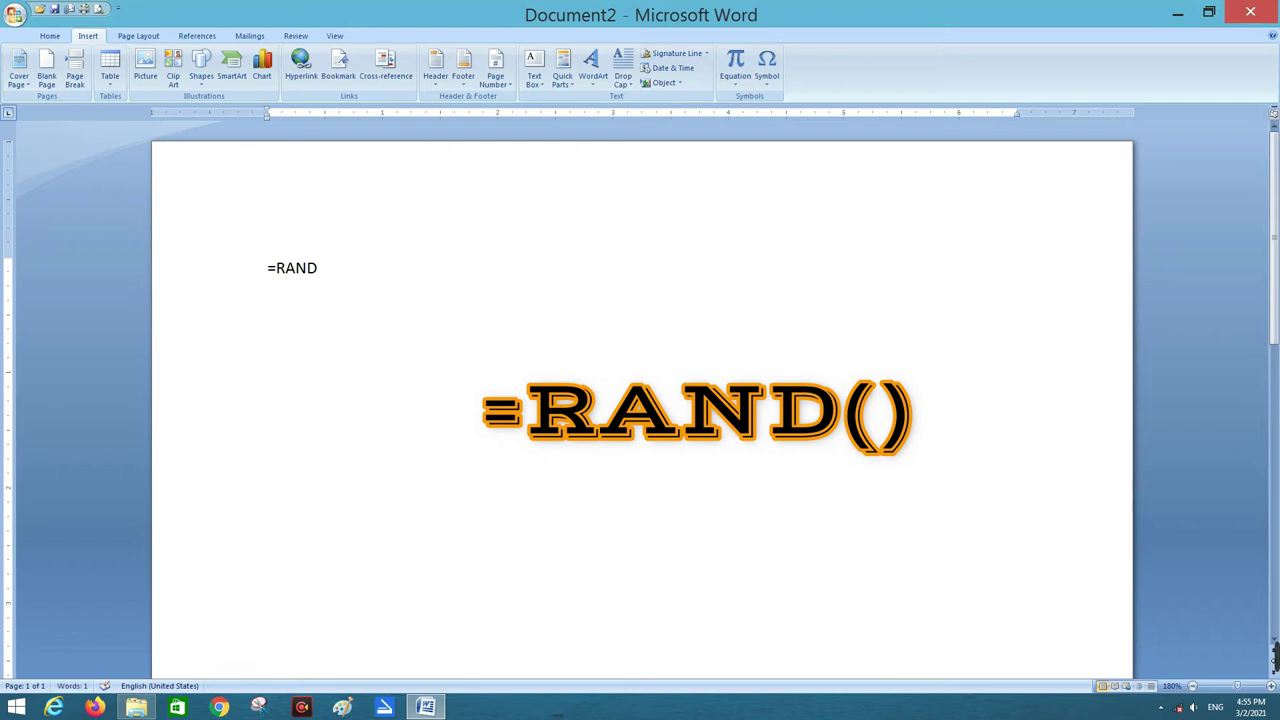
pyautogui.write('()')
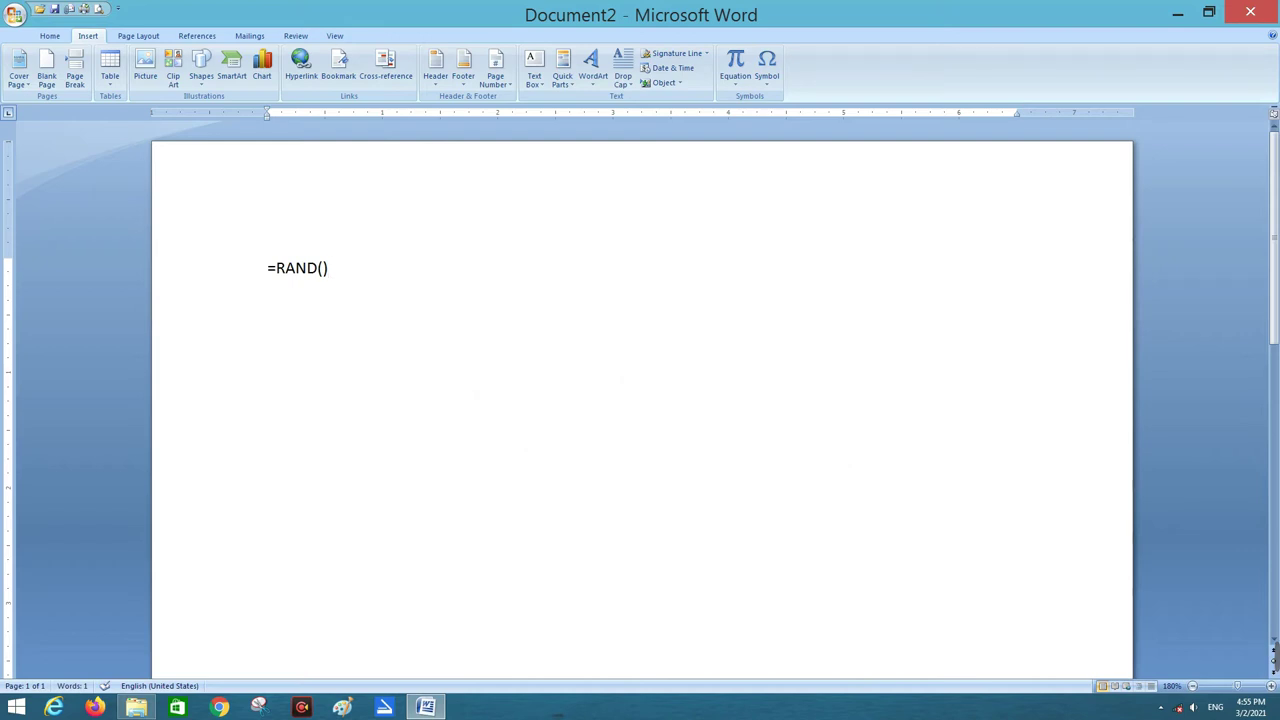
pyautogui.press('Return')
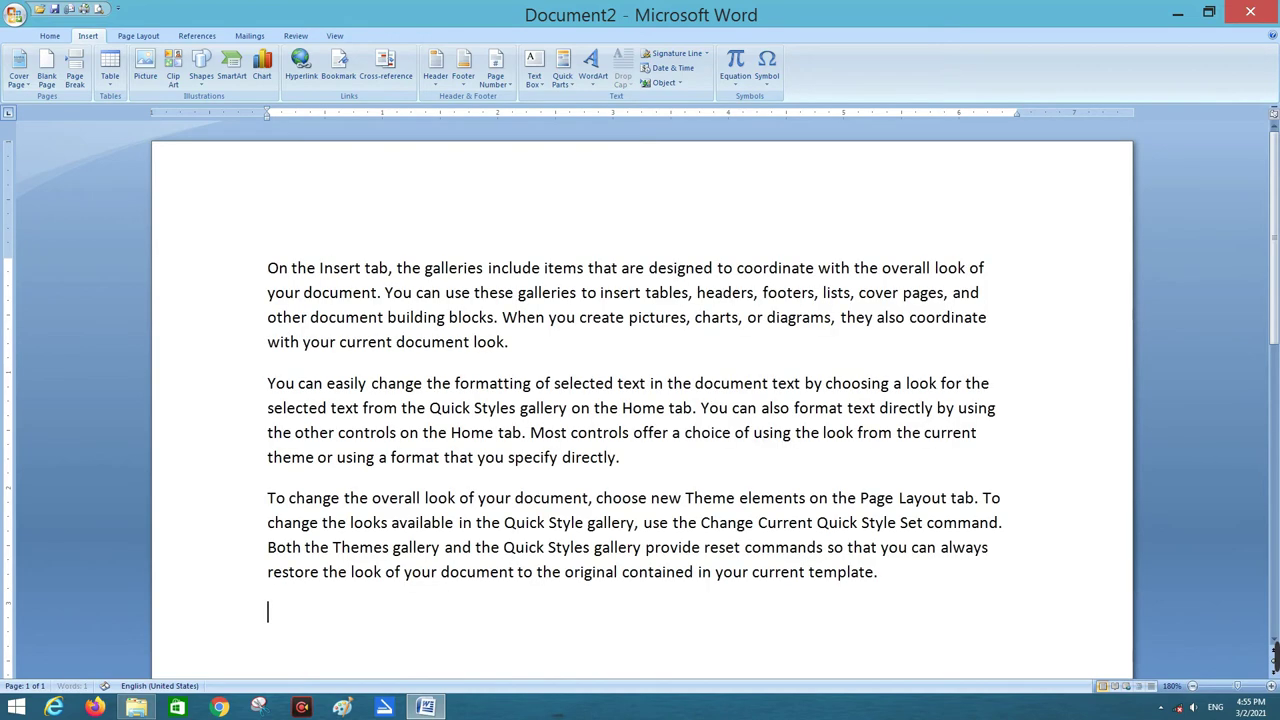
pyautogui.scroll(-1, 355, 190)
pyautogui.scroll(2, 350, 190)
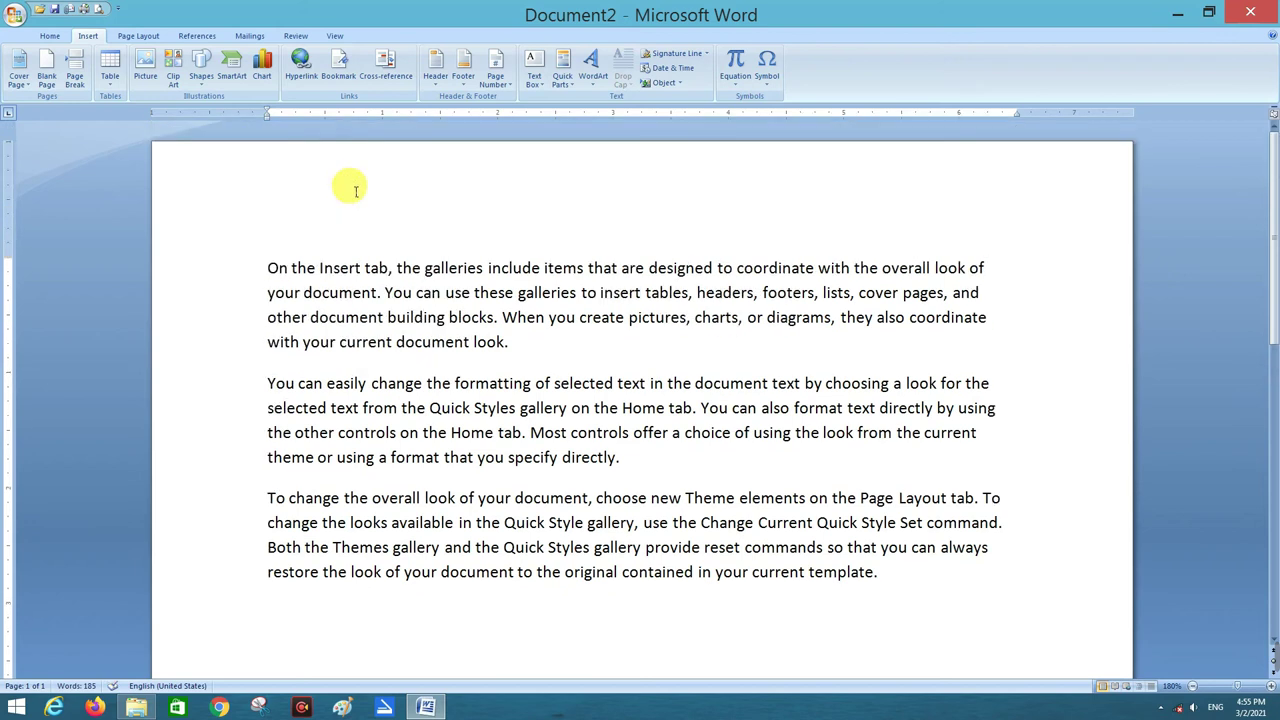
pyautogui.scroll(-1, 348, 210)
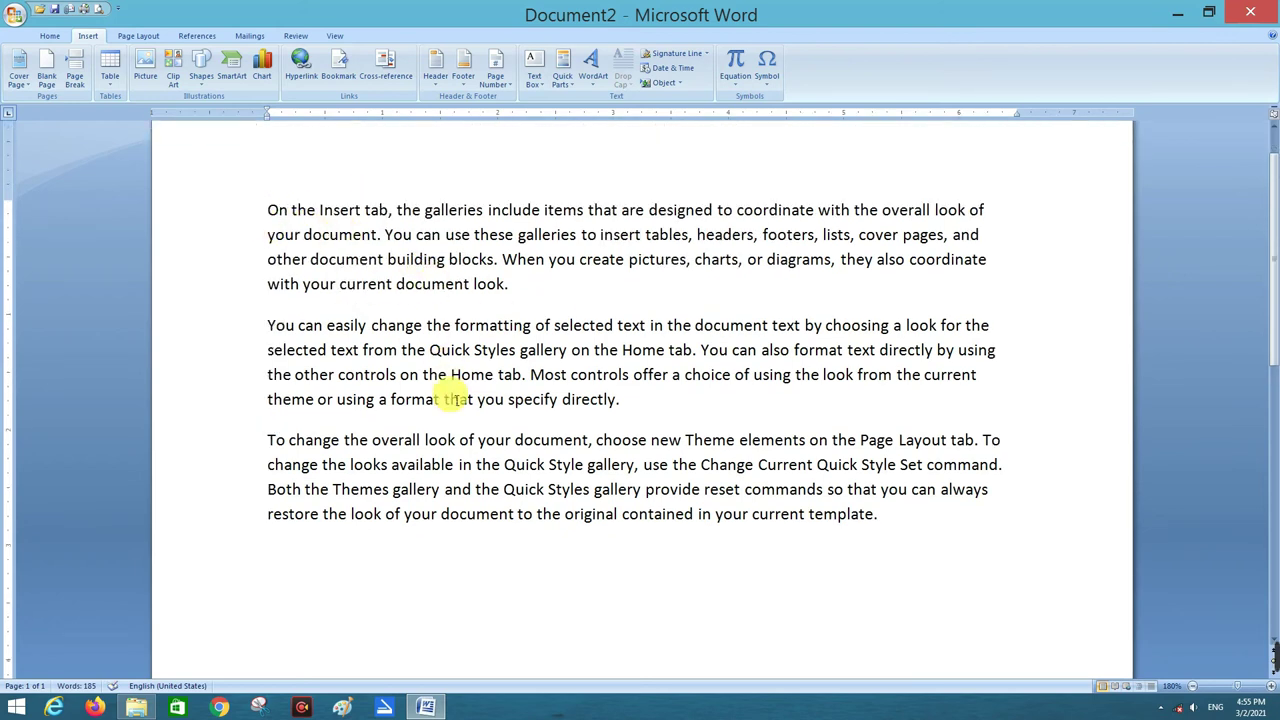
# - Add blank lines above the first paragraph and return to the top line
pyautogui.hotkey('ctrl', 'Home')
pyautogui.press('Return')
pyautogui.press('Return')
pyautogui.press('Return')
pyautogui.press('Return')
pyautogui.press('Return')
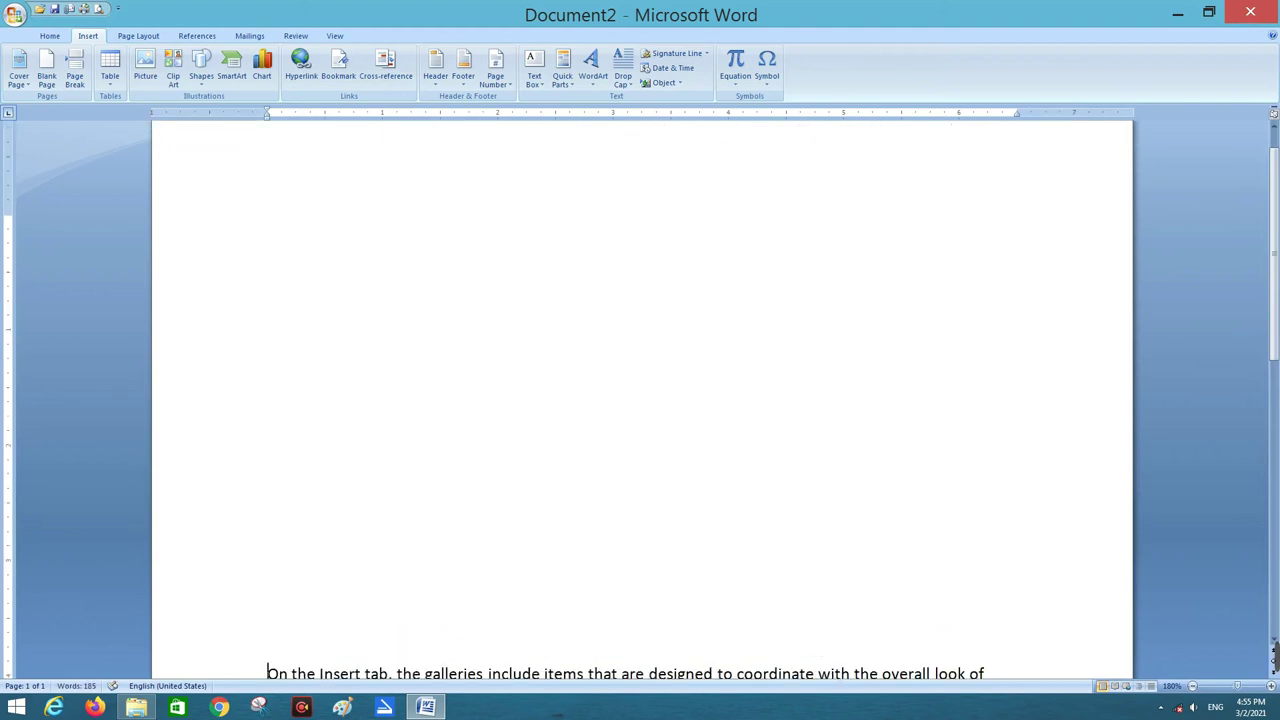
pyautogui.hotkey('ctrl', 'Home')
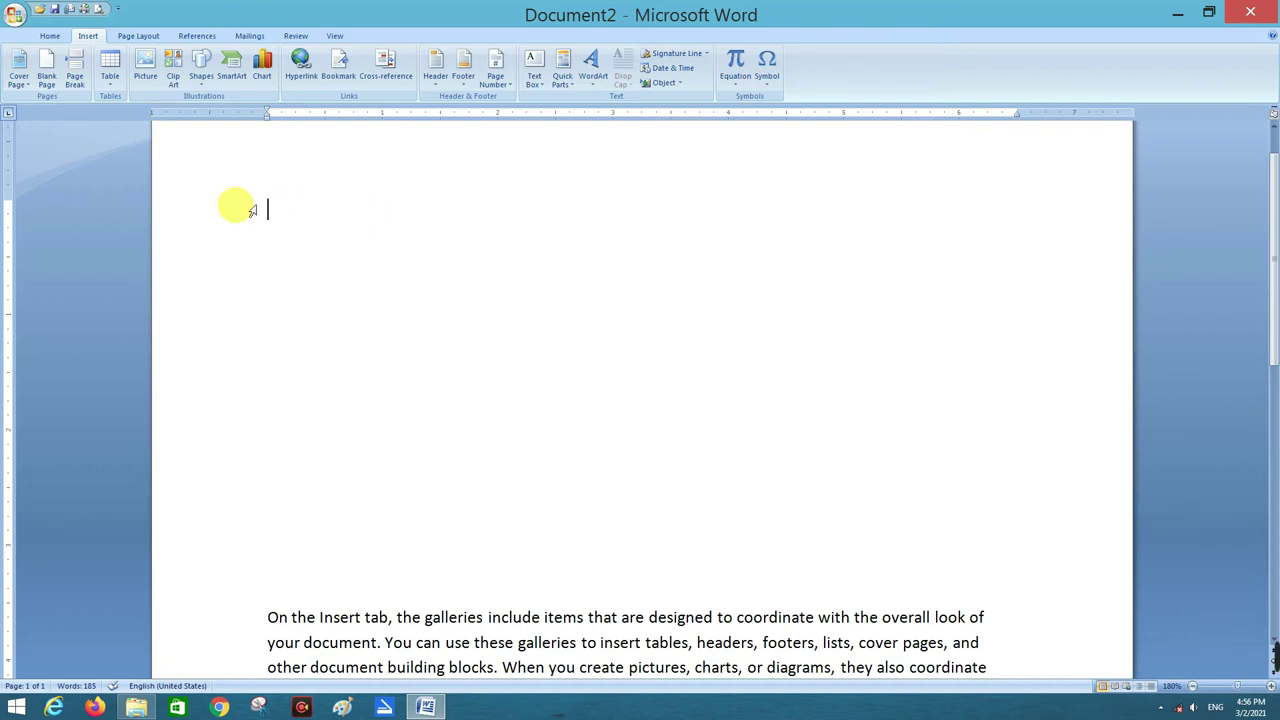
# - Insert the Motion design from the Cover Page gallery
pyautogui.click(18, 80)
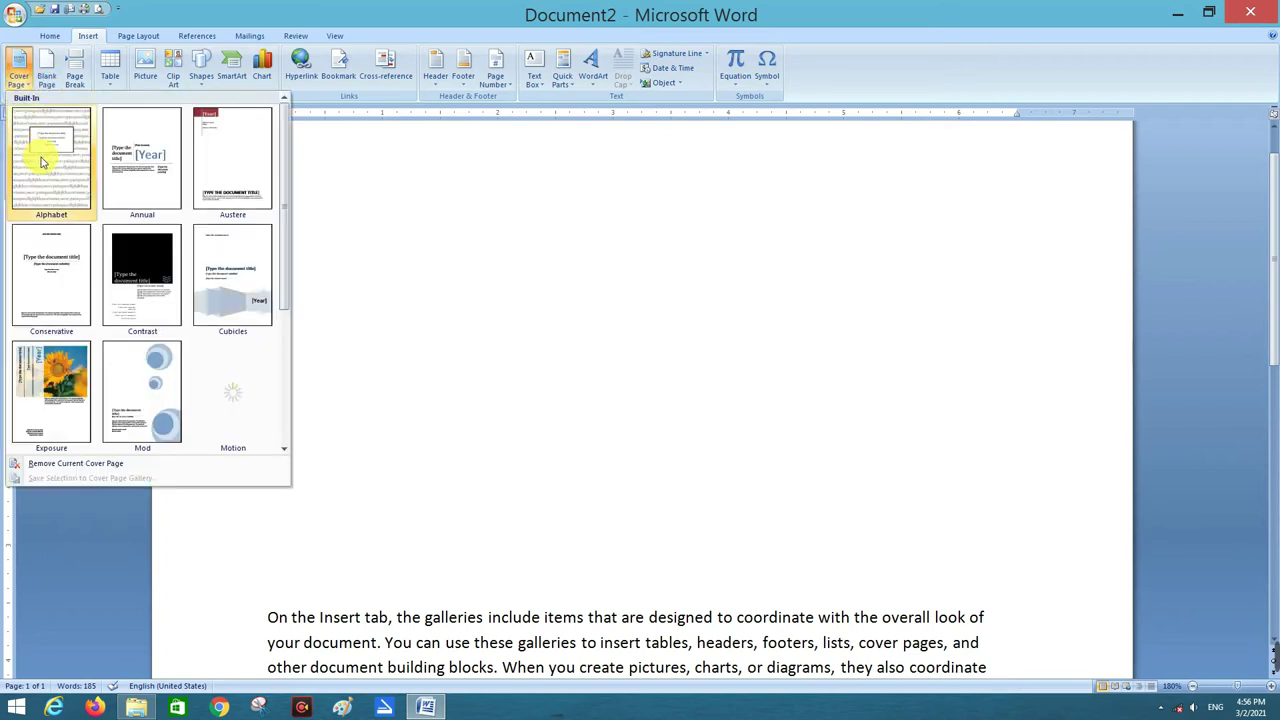
pyautogui.scroll(-2, 170, 205)
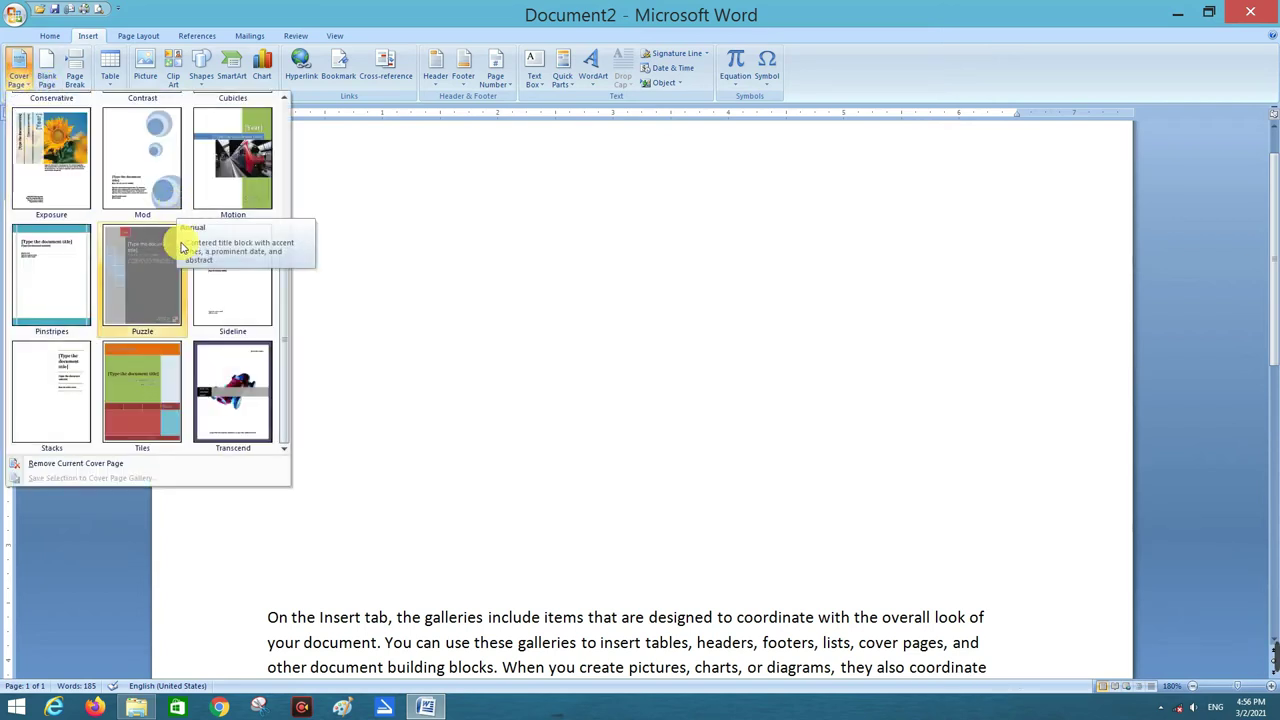
pyautogui.moveTo(285, 305)
pyautogui.mouseDown()
pyautogui.moveTo(288, 163)
pyautogui.moveTo(284, 313)
pyautogui.mouseUp()
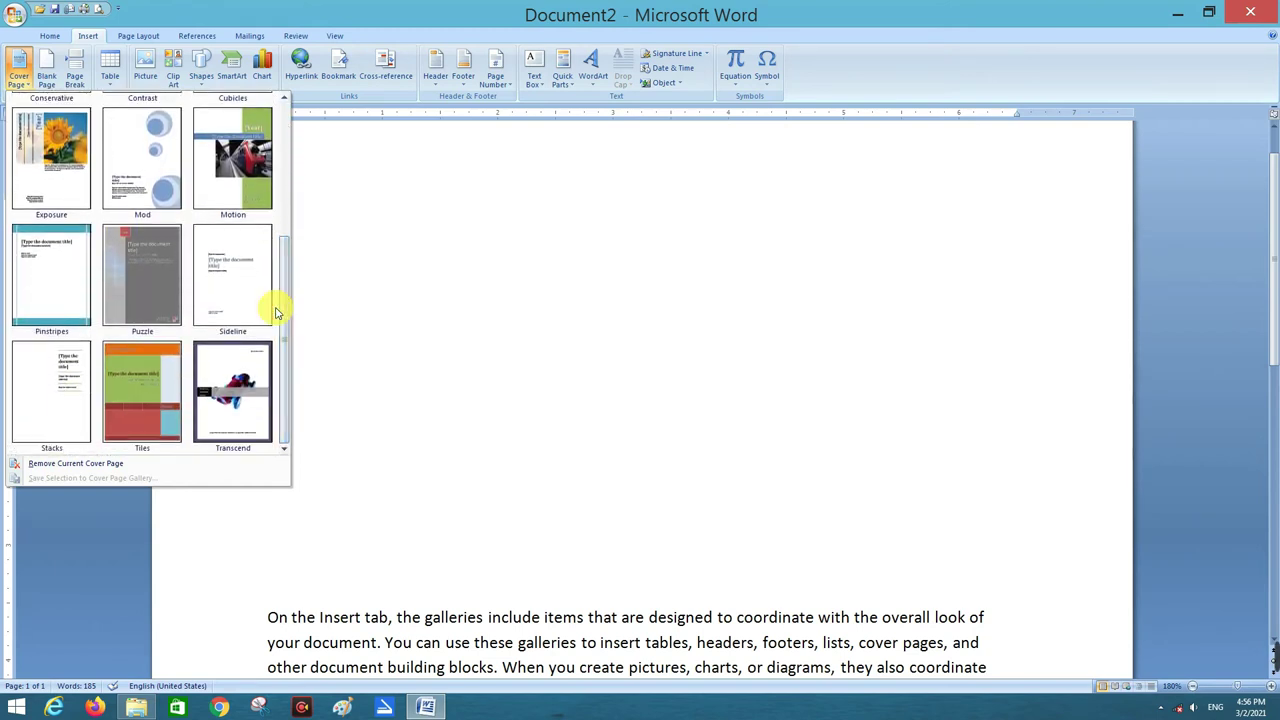
pyautogui.scroll(2, 277, 313)
pyautogui.scroll(-2, 257, 286)
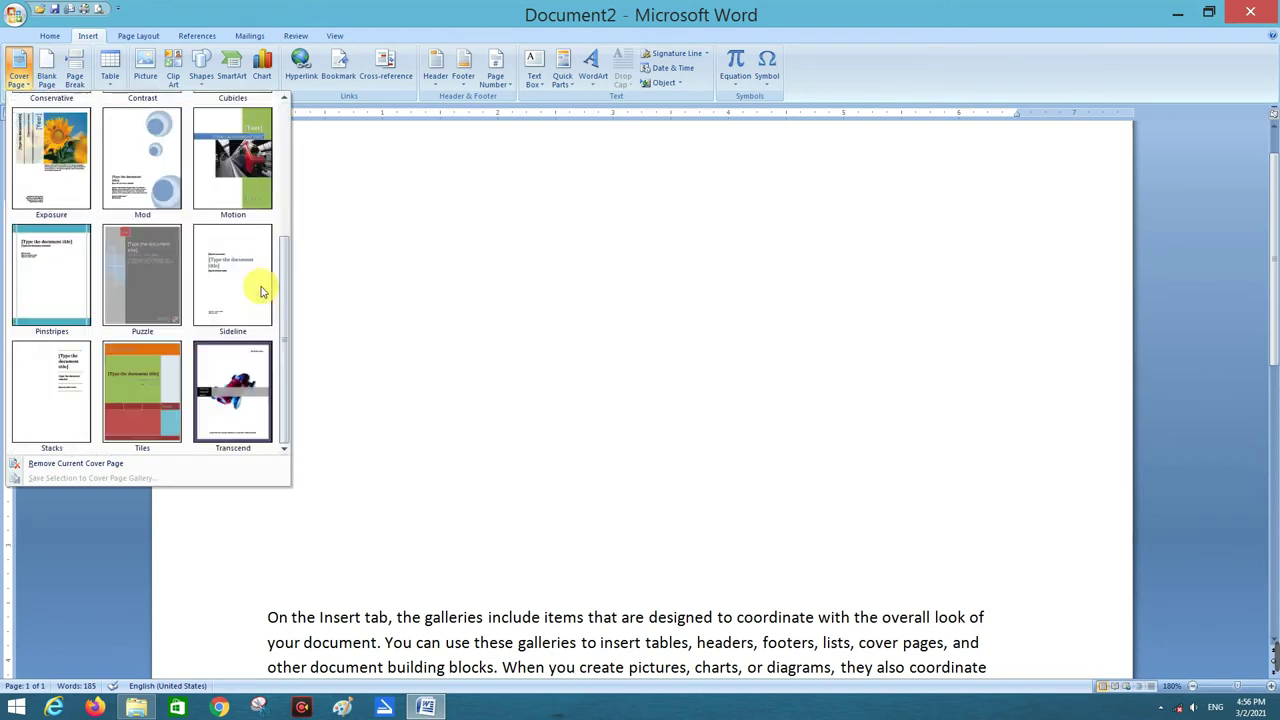
pyautogui.click(233, 165)
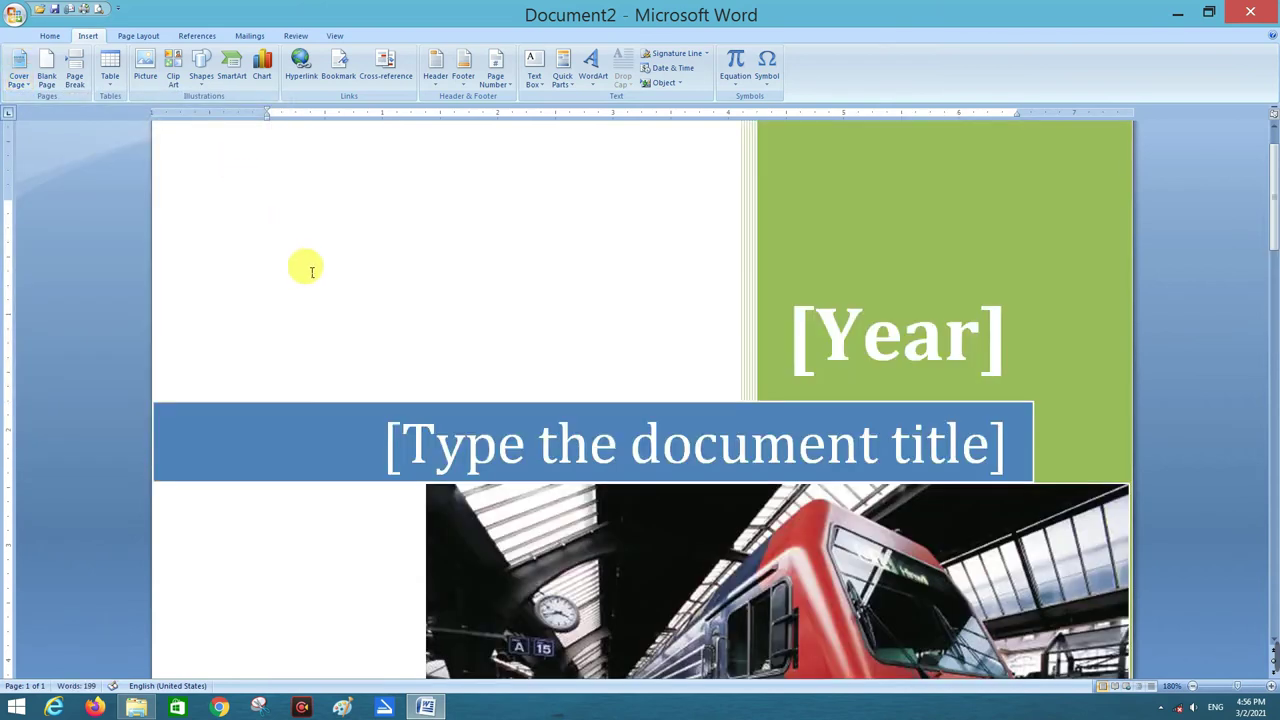
# - Zoom out to view the cover and page 2, then select the cover's title placeholder
pyautogui.scroll(-3, 306, 266)
pyautogui.scroll(-3, 310, 270)
pyautogui.scroll(-11, 310, 270)
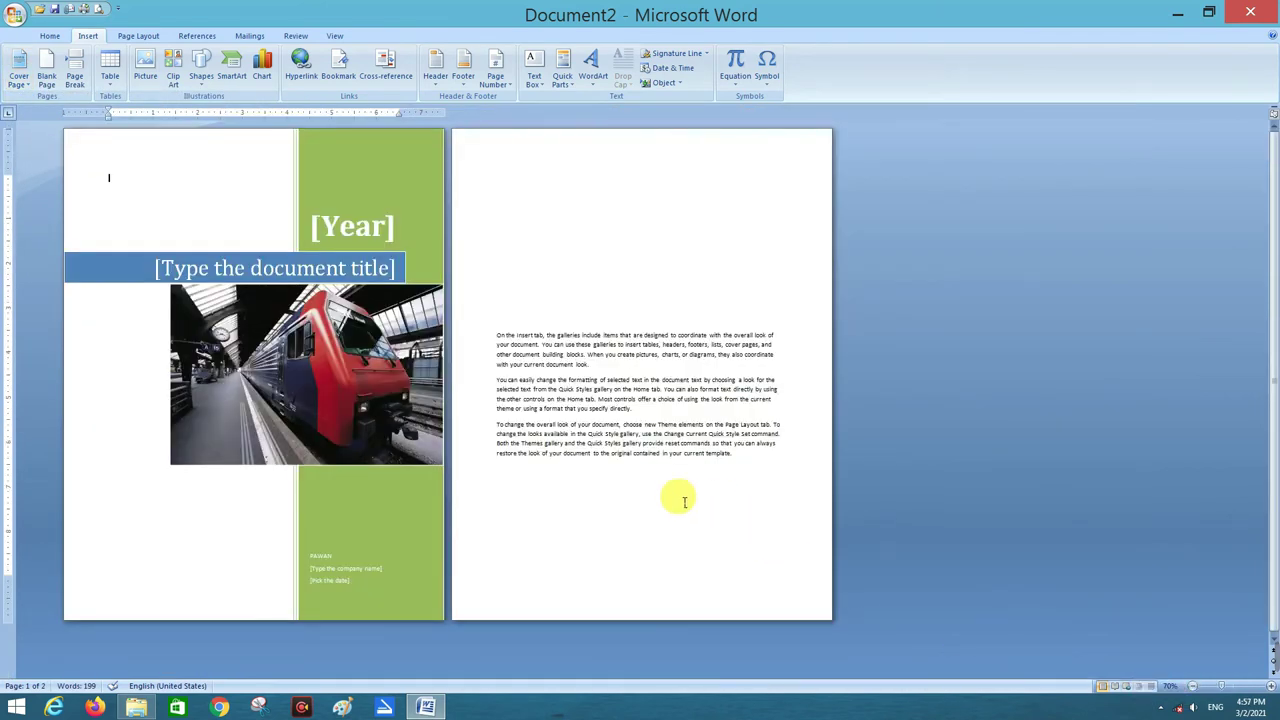
pyautogui.click(126, 200)
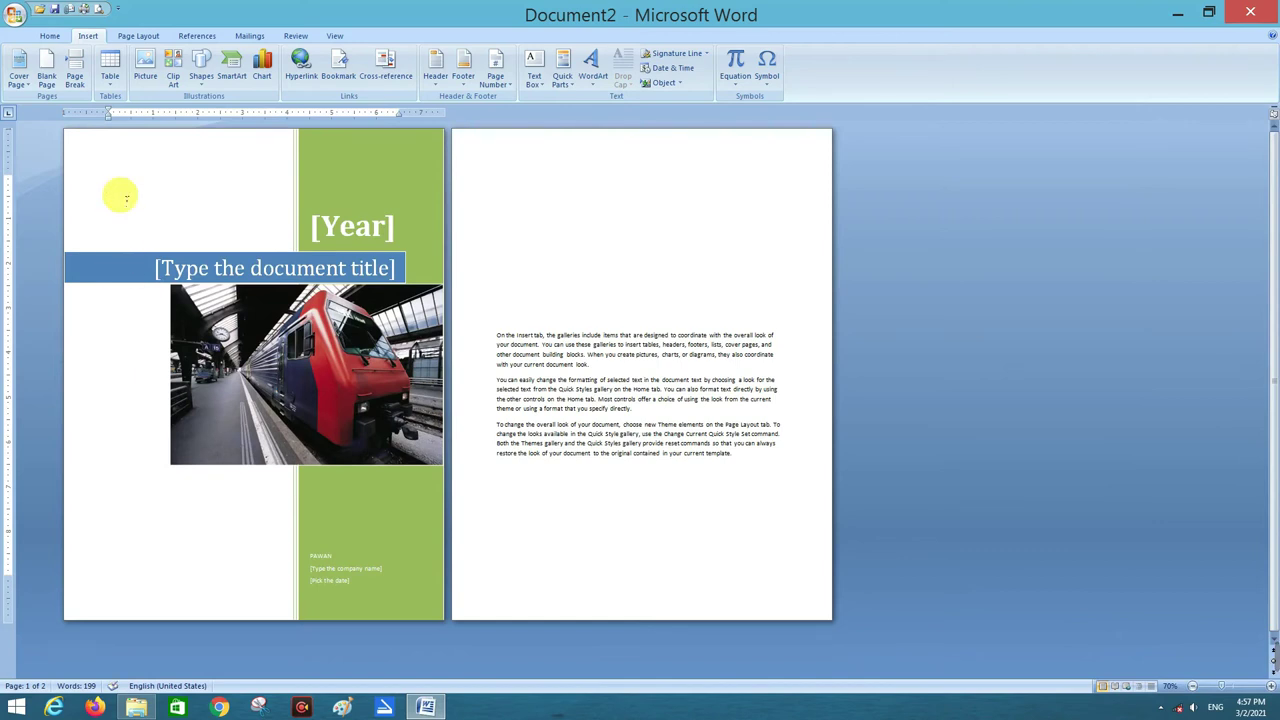
pyautogui.click(497, 242)
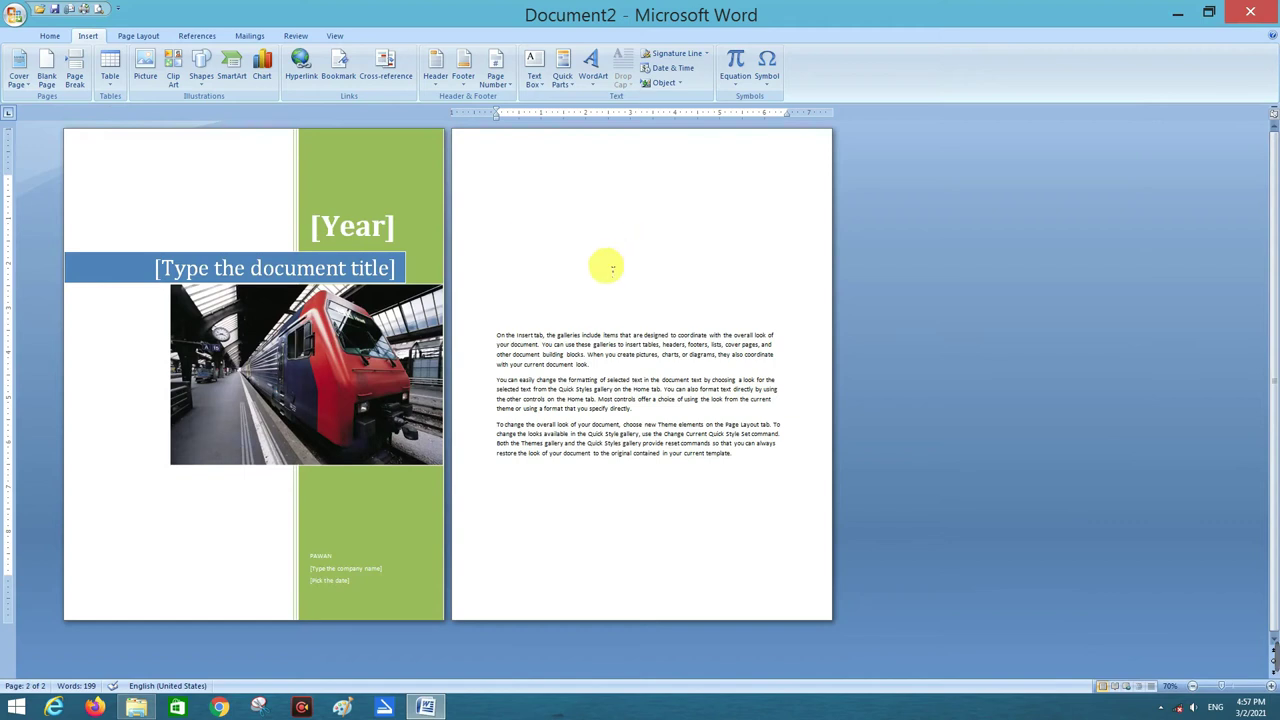
pyautogui.click(110, 200)
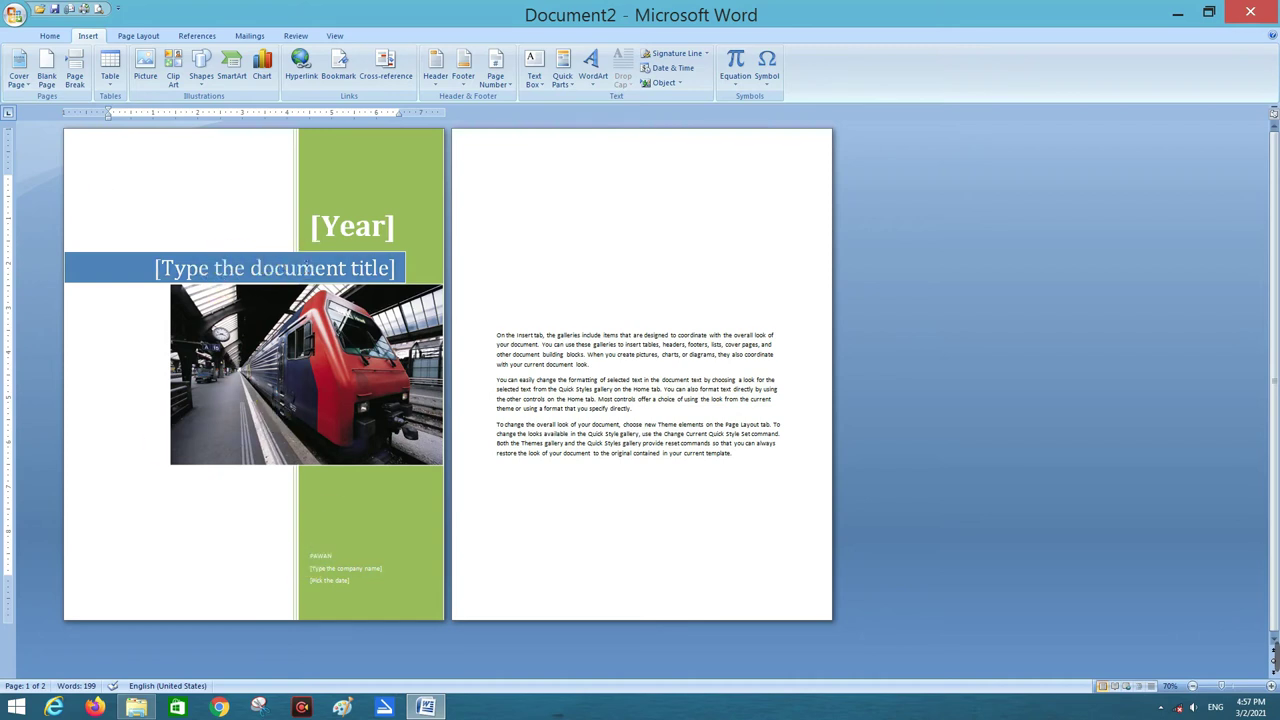
pyautogui.click(300, 268)
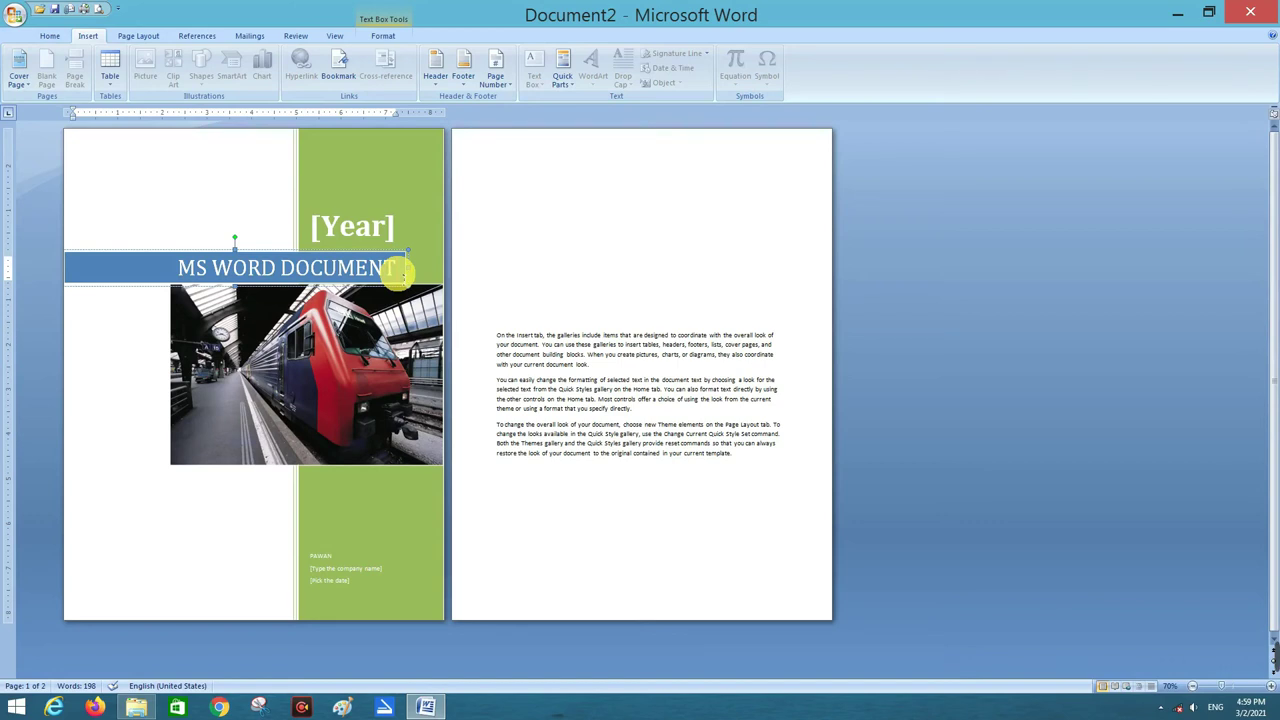
# - Fill in 2021 as the cover page's year
pyautogui.click(366, 226)
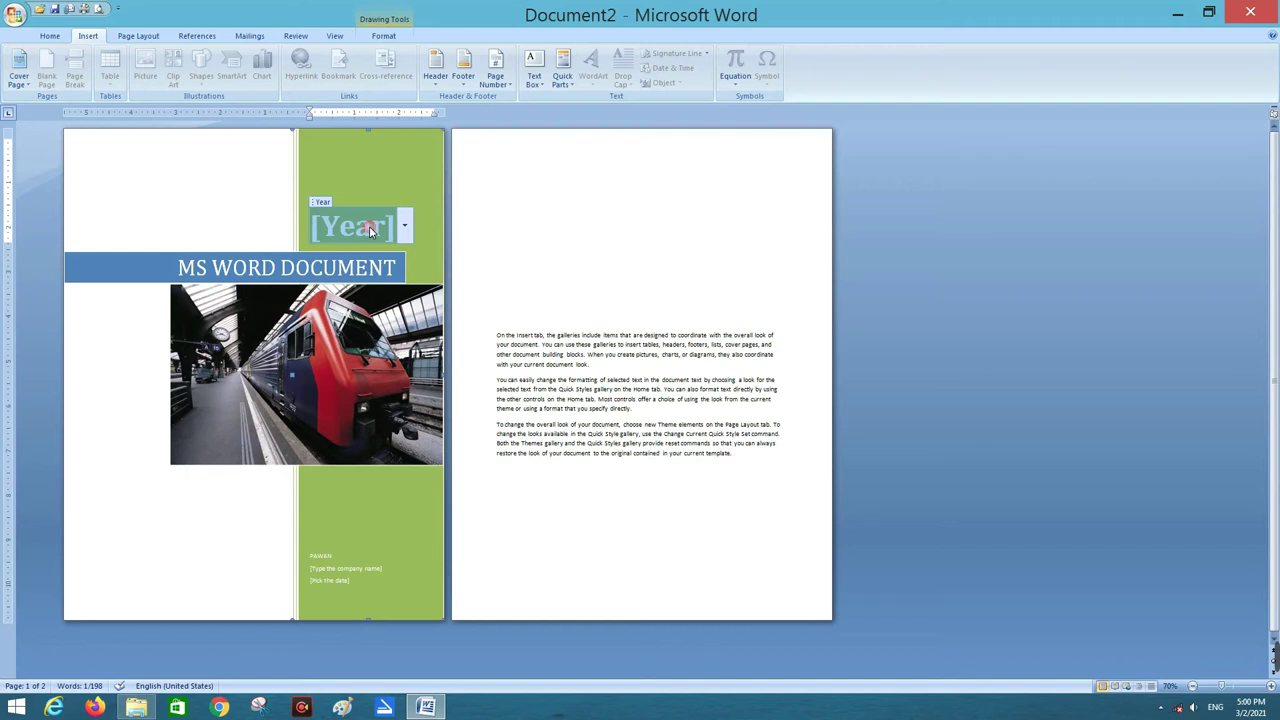
pyautogui.click(369, 230)
pyautogui.write('2021')
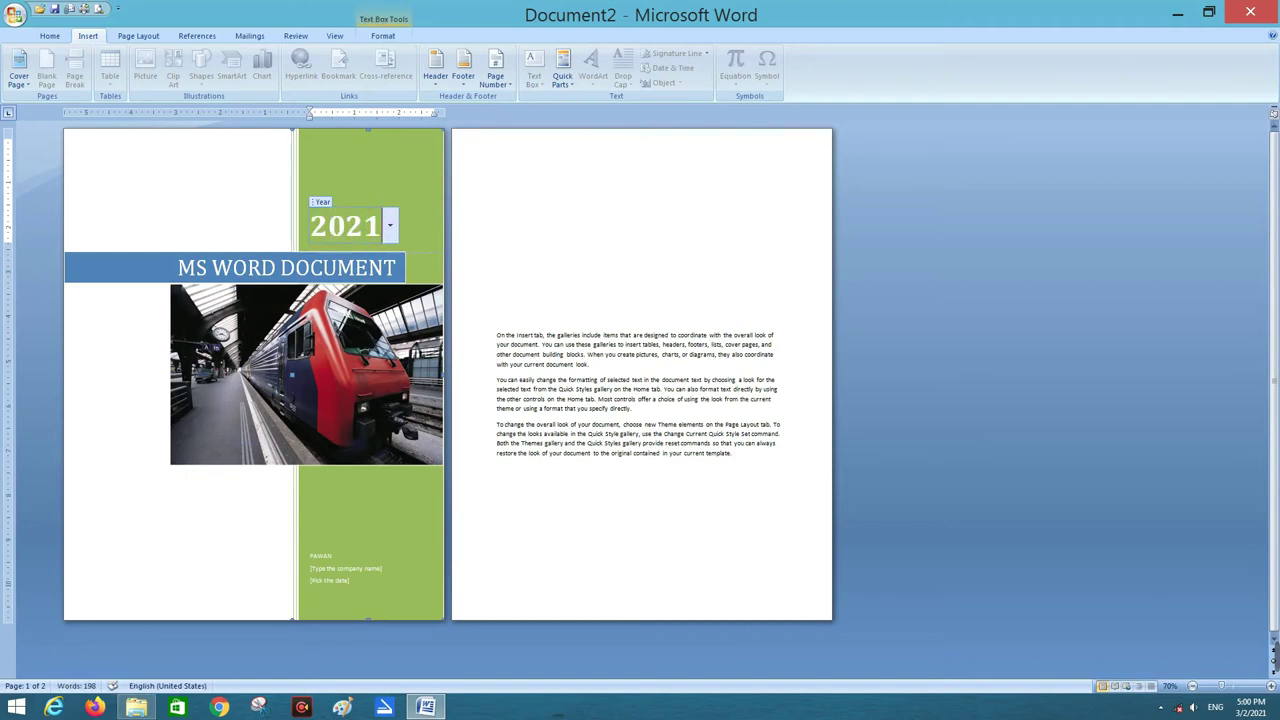
pyautogui.click(432, 428)
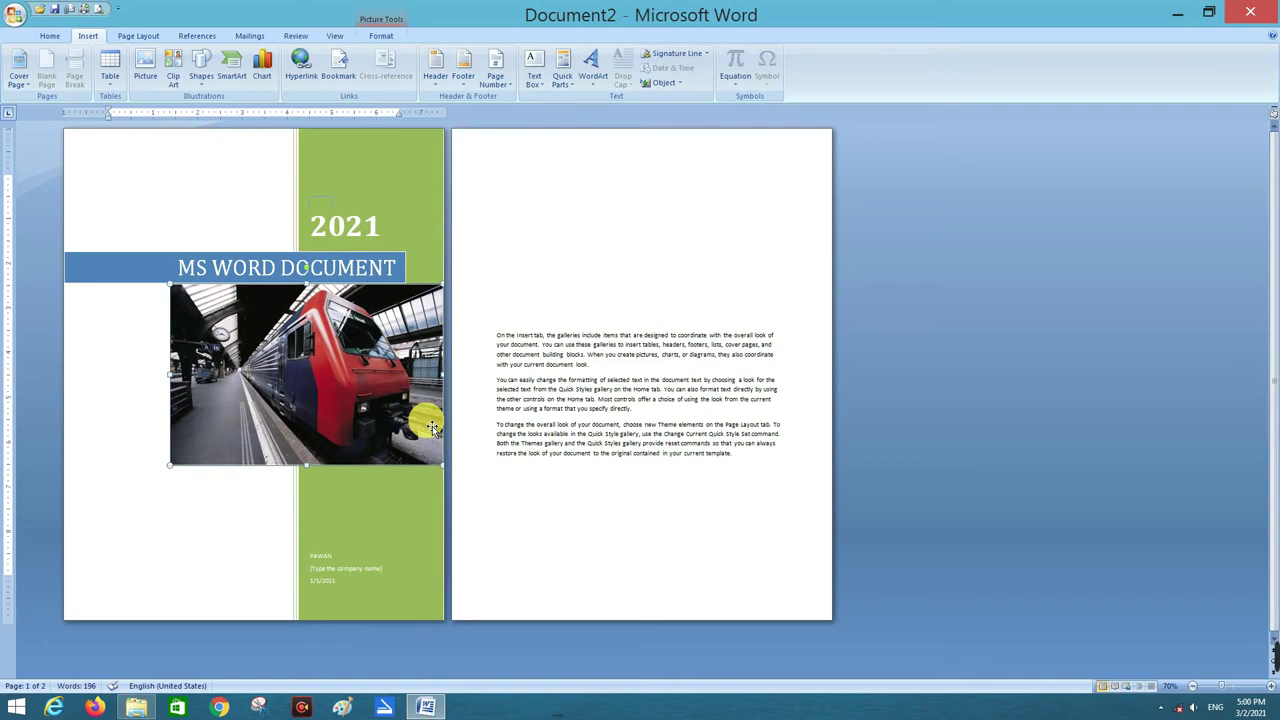
pyautogui.click(178, 240)
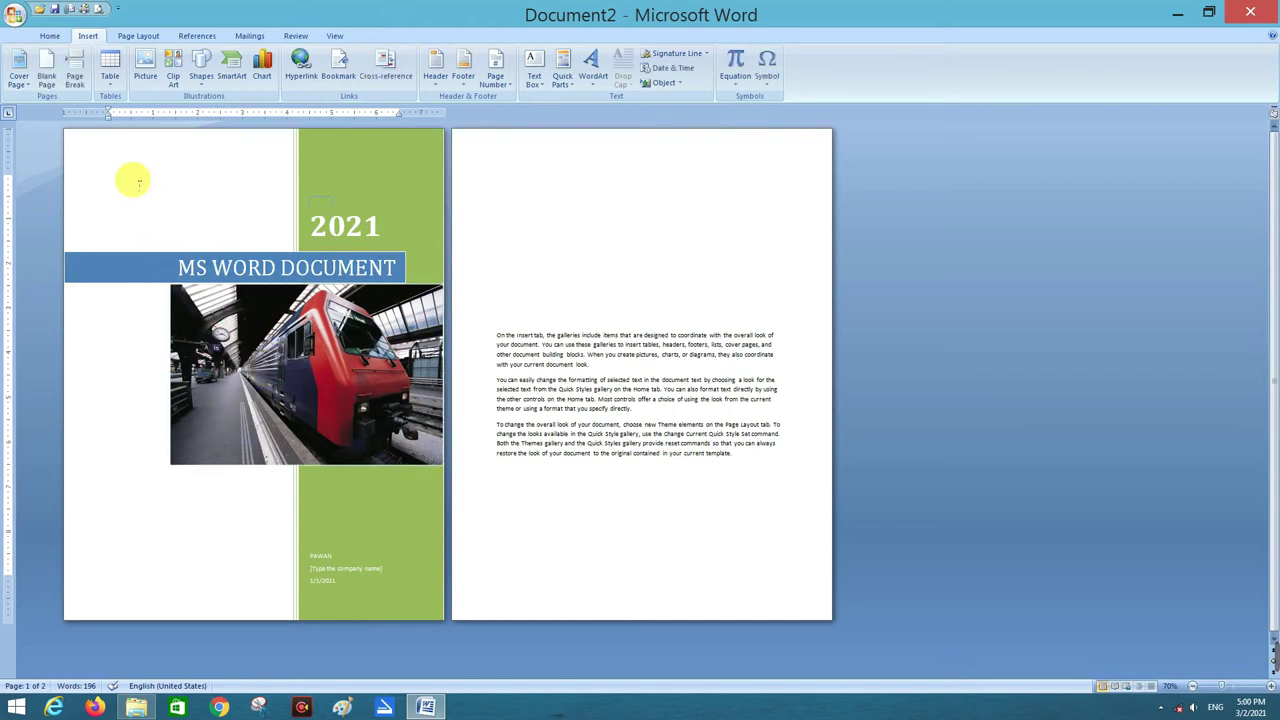
# - Remove the current cover page and put the cursor at the top of the text page
pyautogui.click(20, 75)
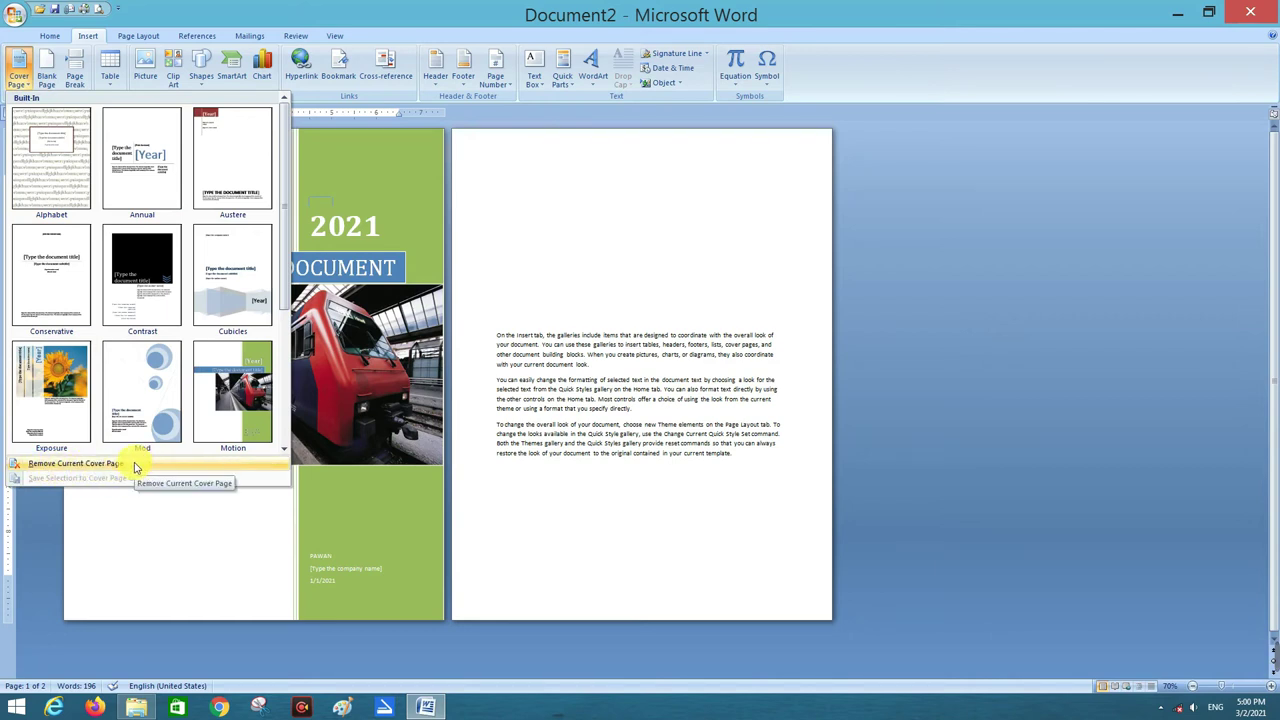
pyautogui.click(136, 466)
pyautogui.click(158, 312)
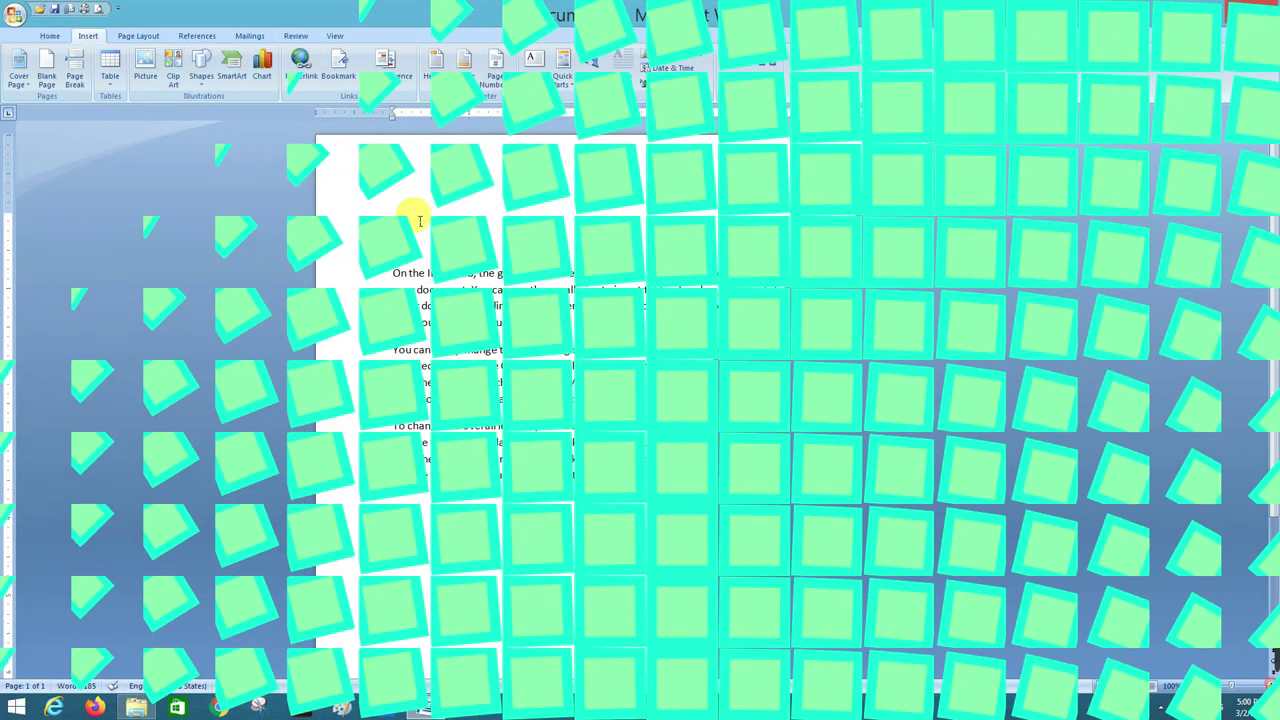
pyautogui.click(383, 217)
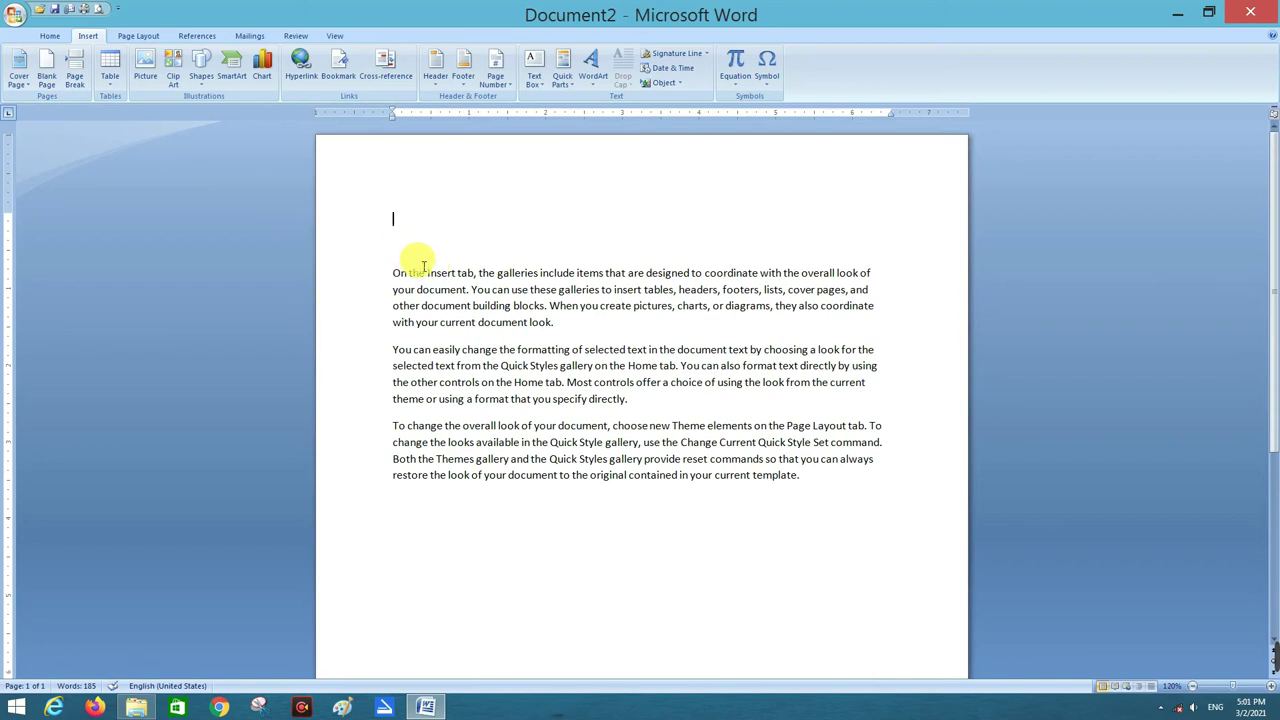
# - Insert three blank pages ahead of the sample paragraphs
pyautogui.click(43, 75)
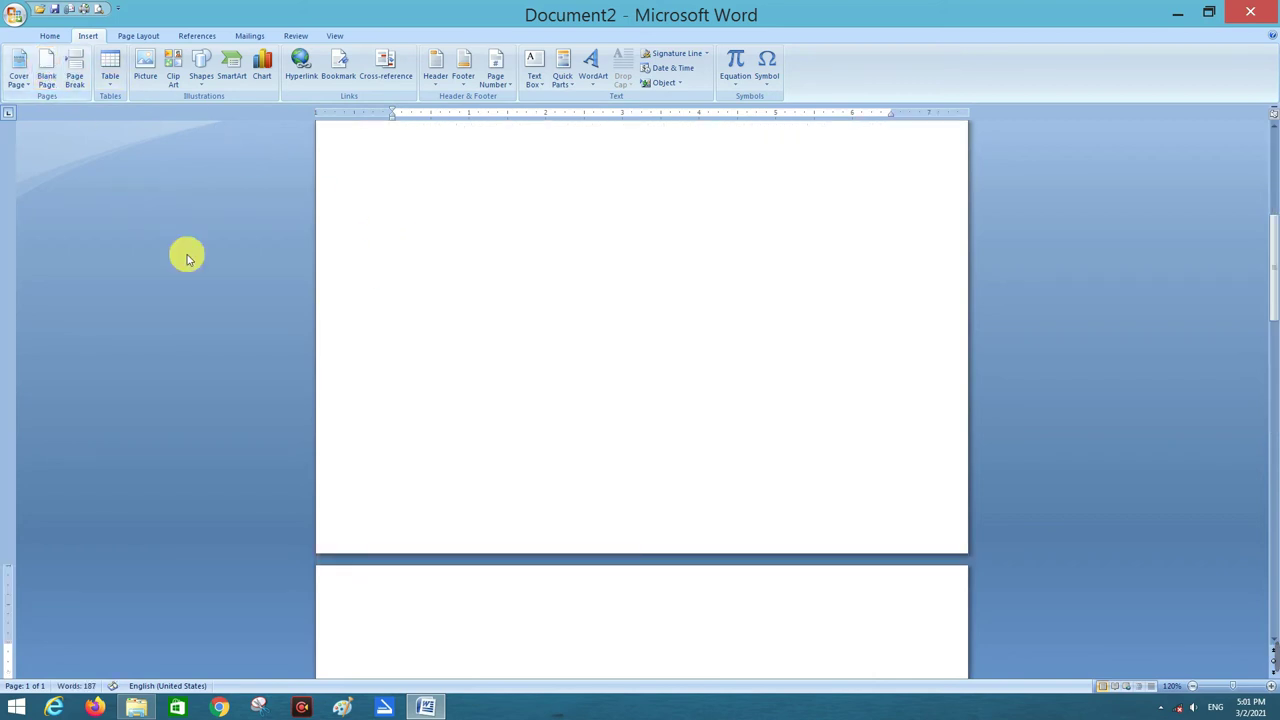
pyautogui.scroll(-2, 338, 462)
pyautogui.click(383, 497)
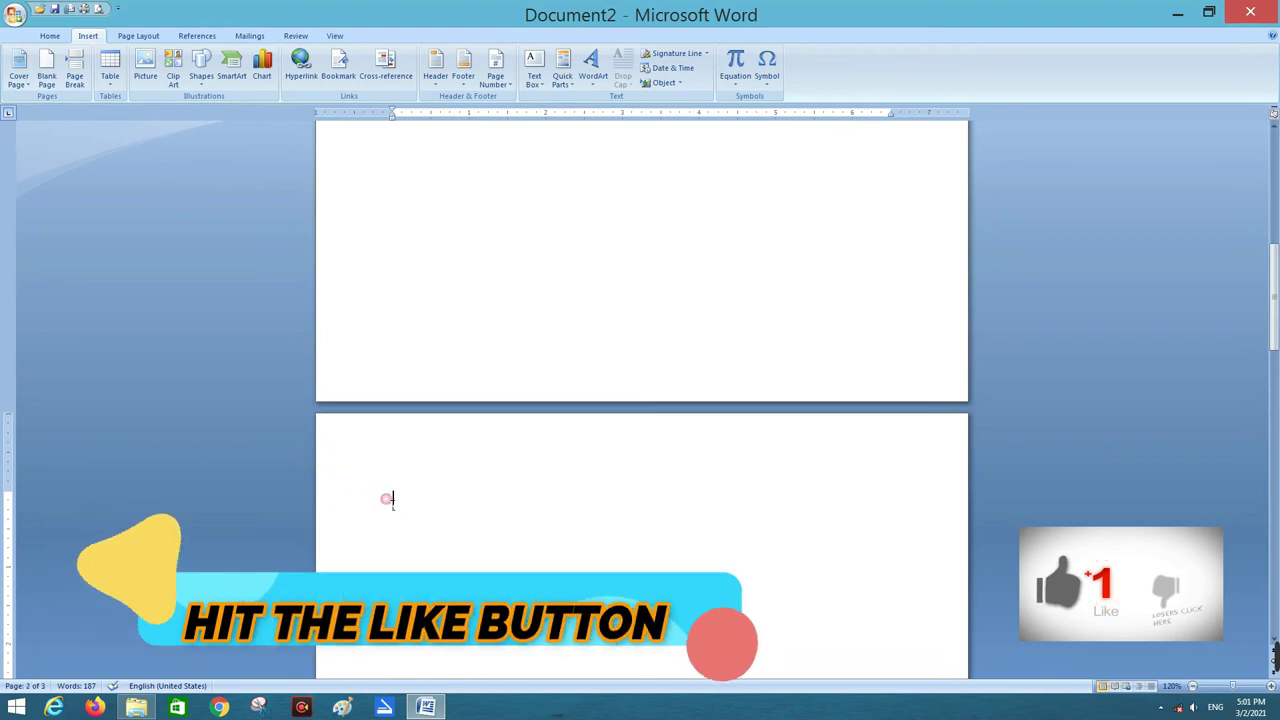
pyautogui.scroll(-2, 429, 523)
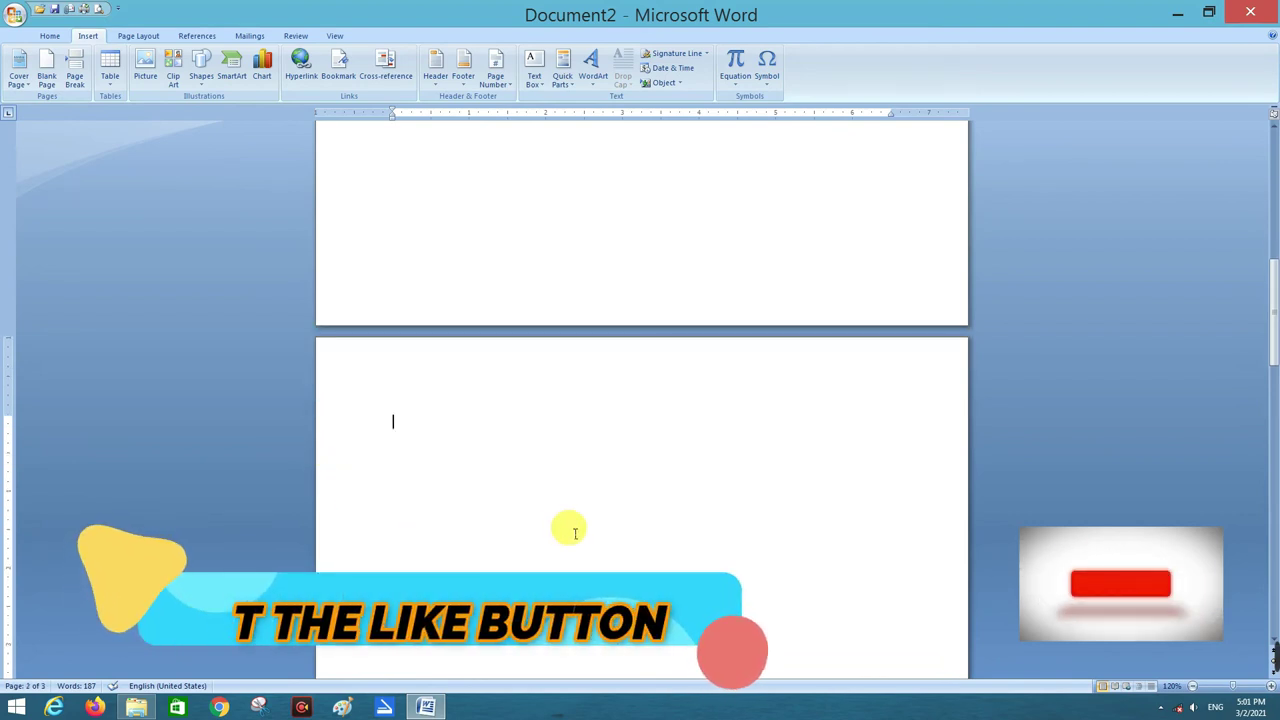
pyautogui.scroll(-5, 571, 530)
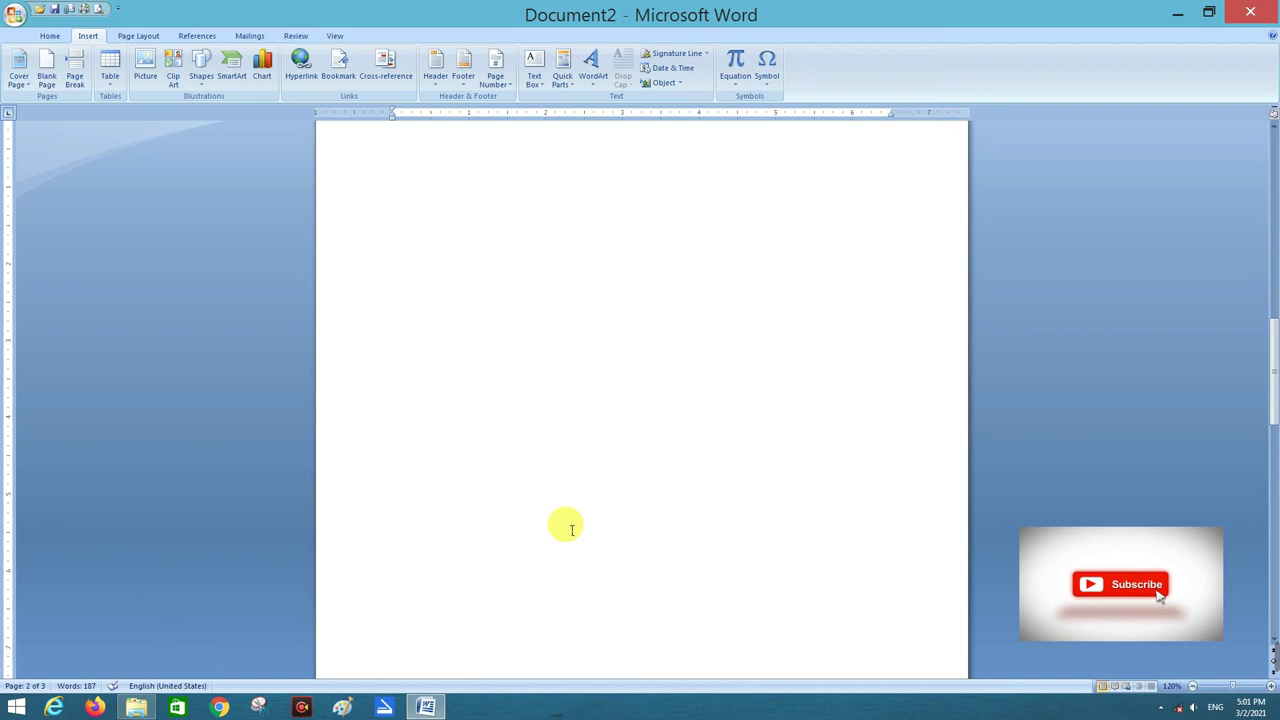
pyautogui.scroll(-3, 538, 495)
pyautogui.click(46, 70)
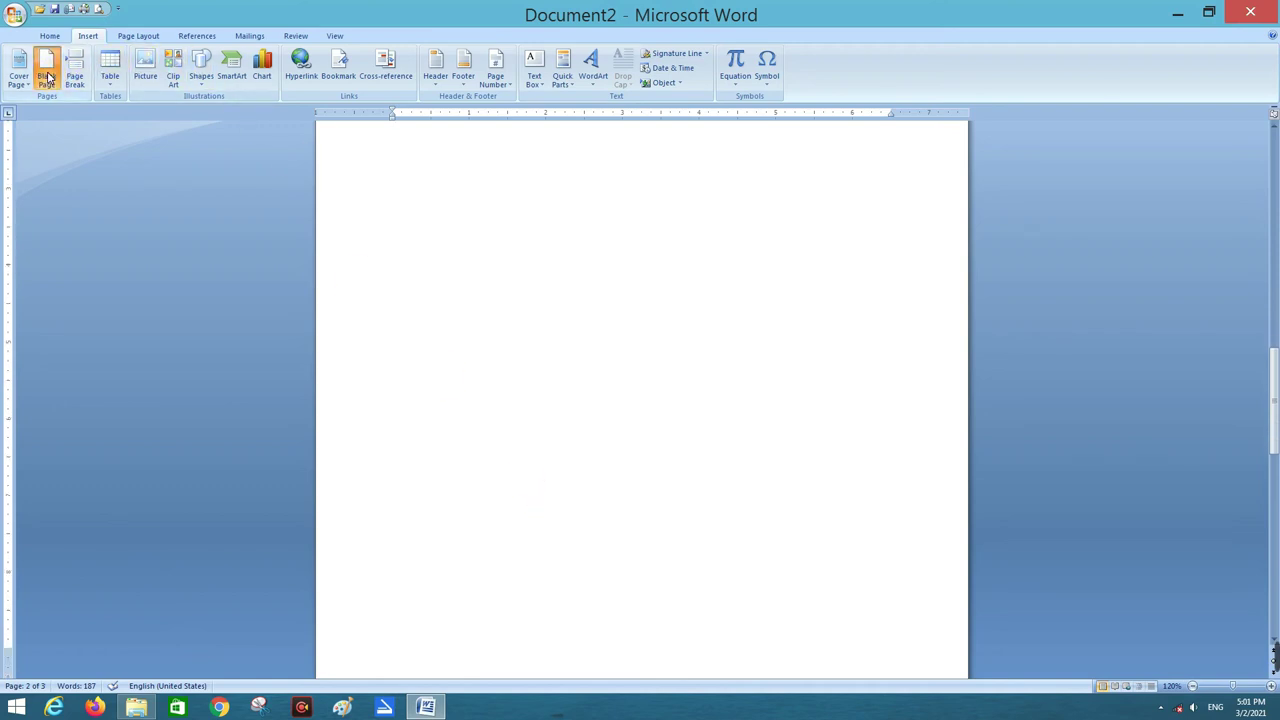
pyautogui.scroll(-10, 433, 461)
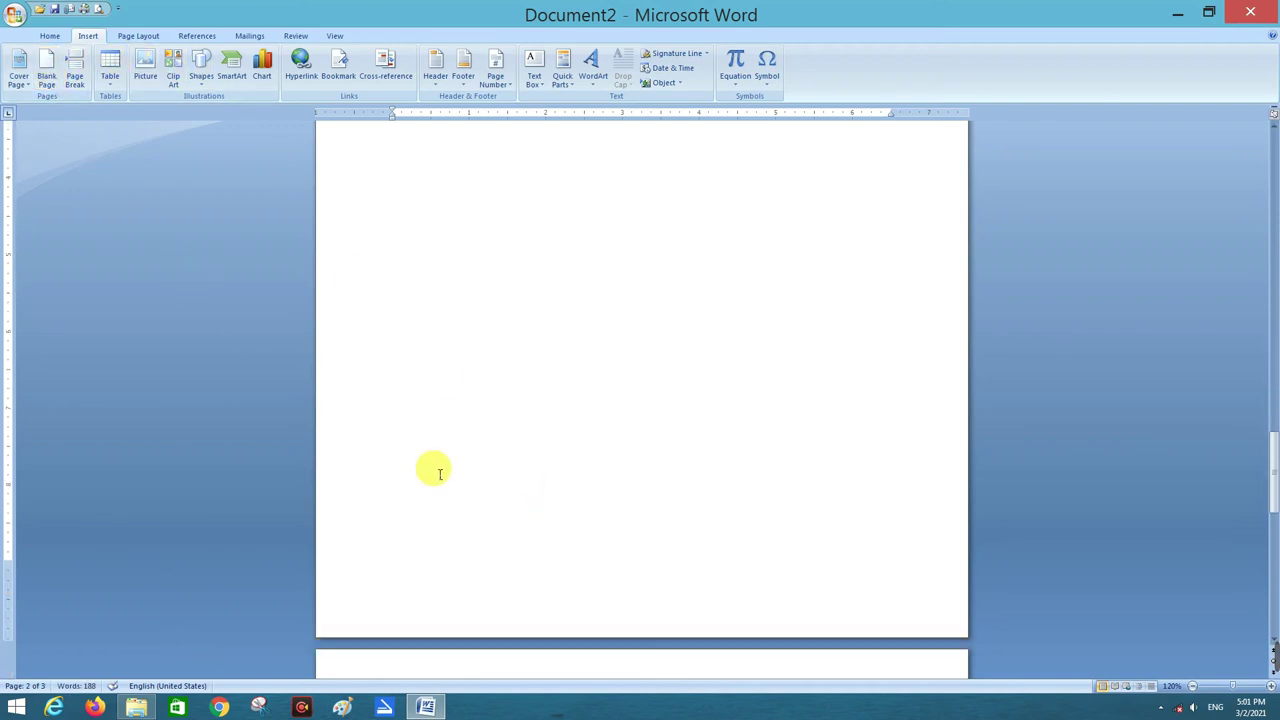
pyautogui.scroll(-4, 436, 465)
pyautogui.scroll(-3, 442, 480)
pyautogui.scroll(-5, 444, 485)
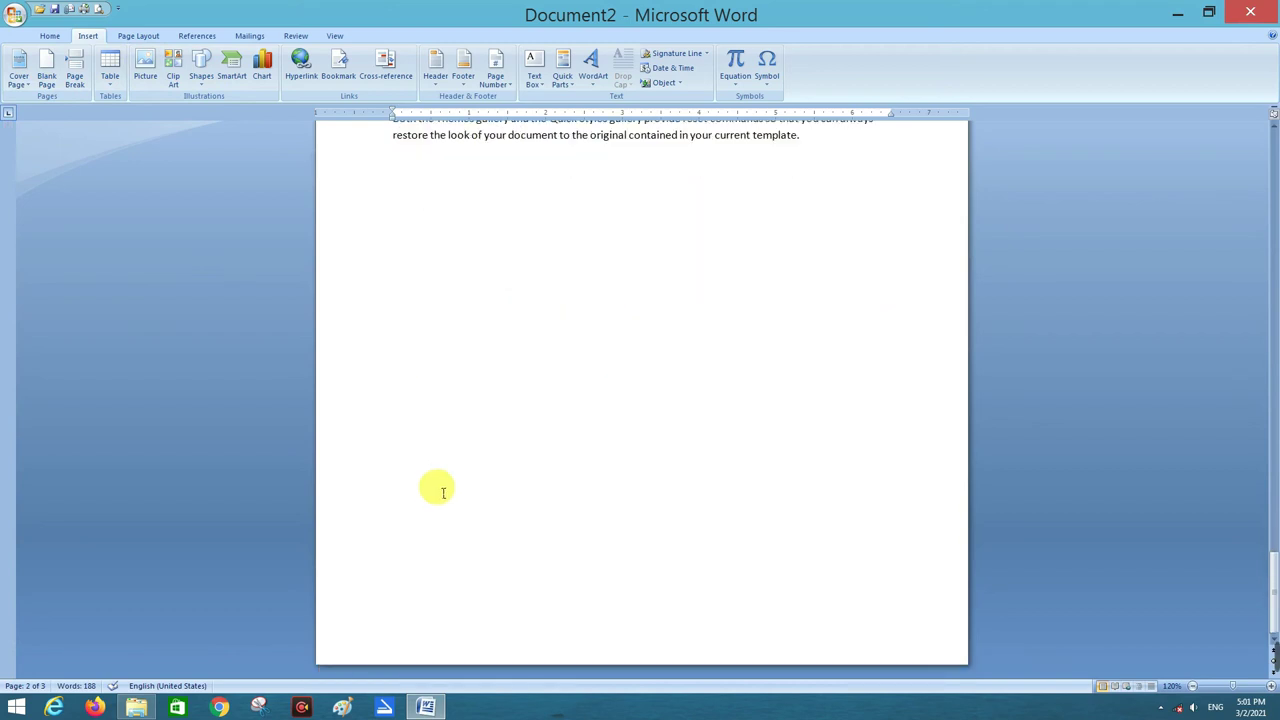
pyautogui.click(46, 72)
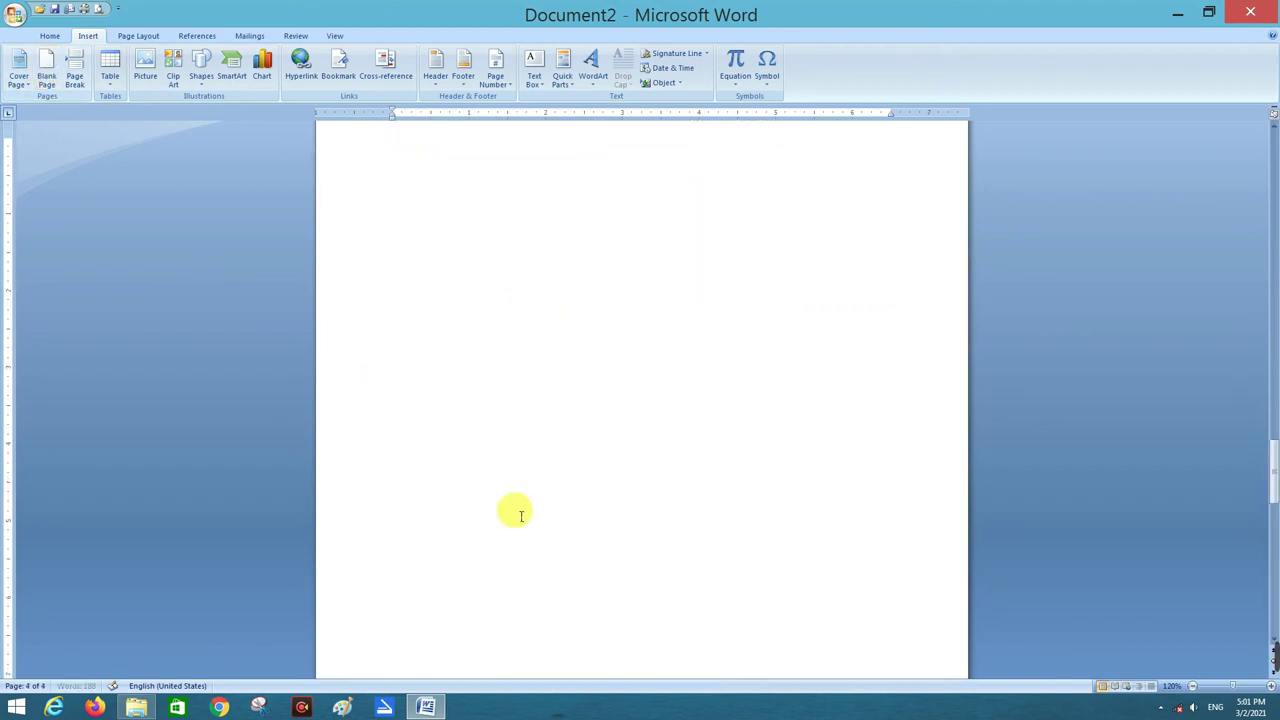
pyautogui.scroll(-8, 521, 516)
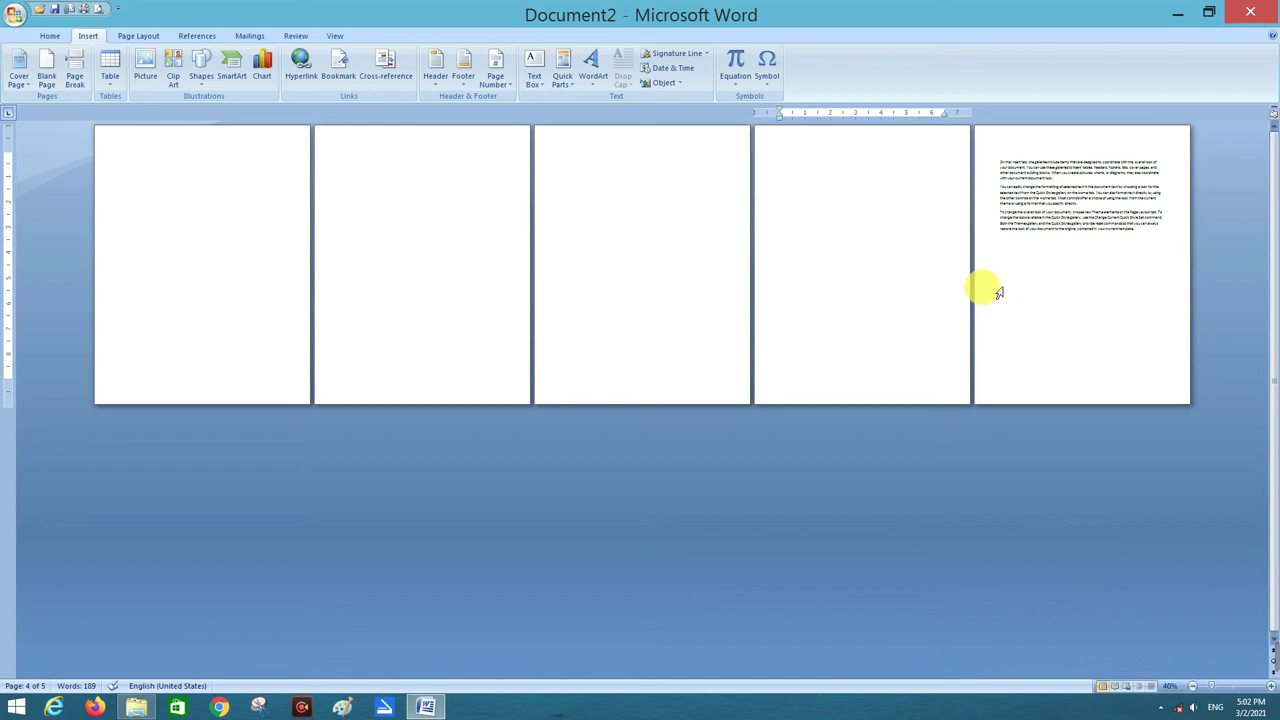
# - Delete the three extra blank pages with Backspace, starting from page 4
pyautogui.click(803, 160)
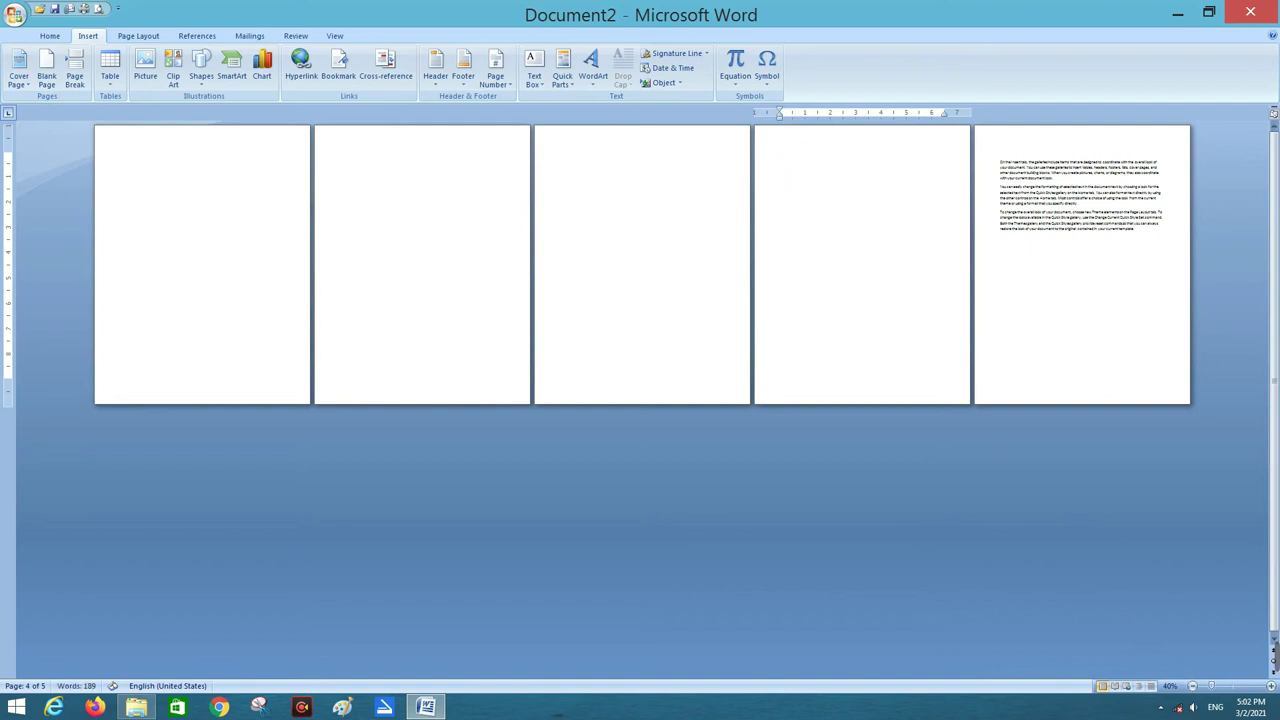
pyautogui.press('BackSpace')
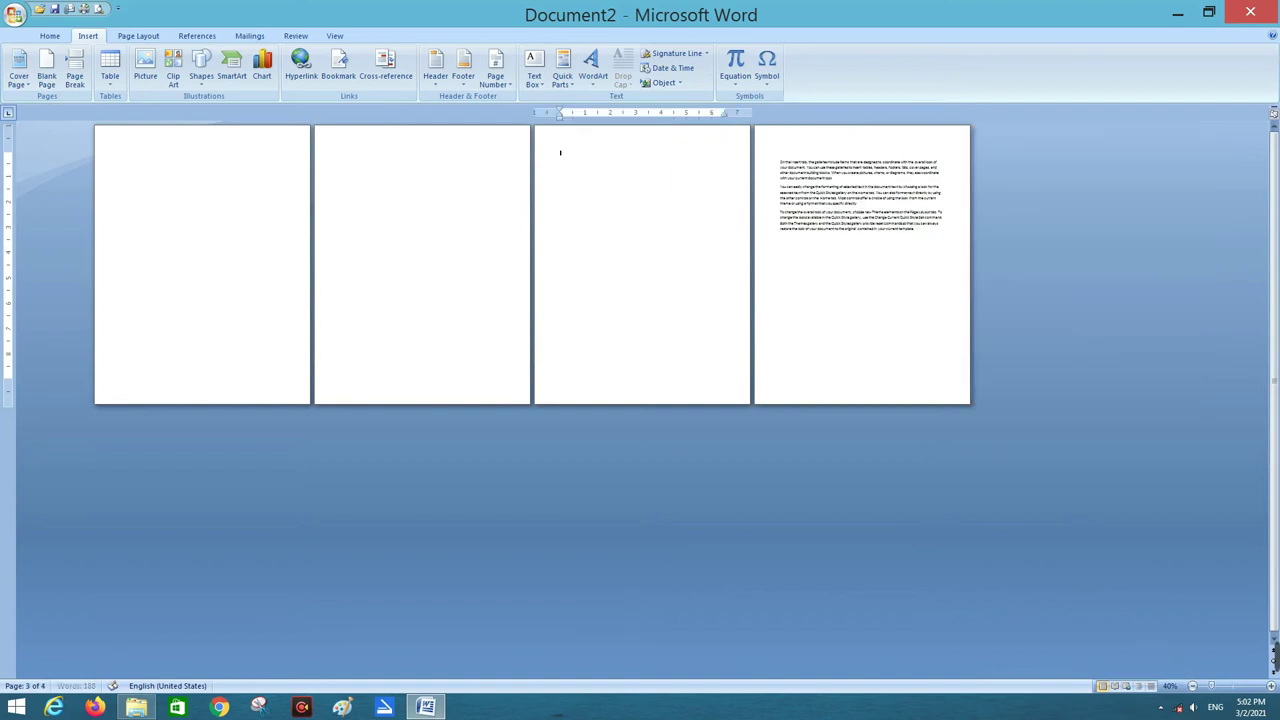
pyautogui.press('BackSpace')
pyautogui.press('BackSpace')
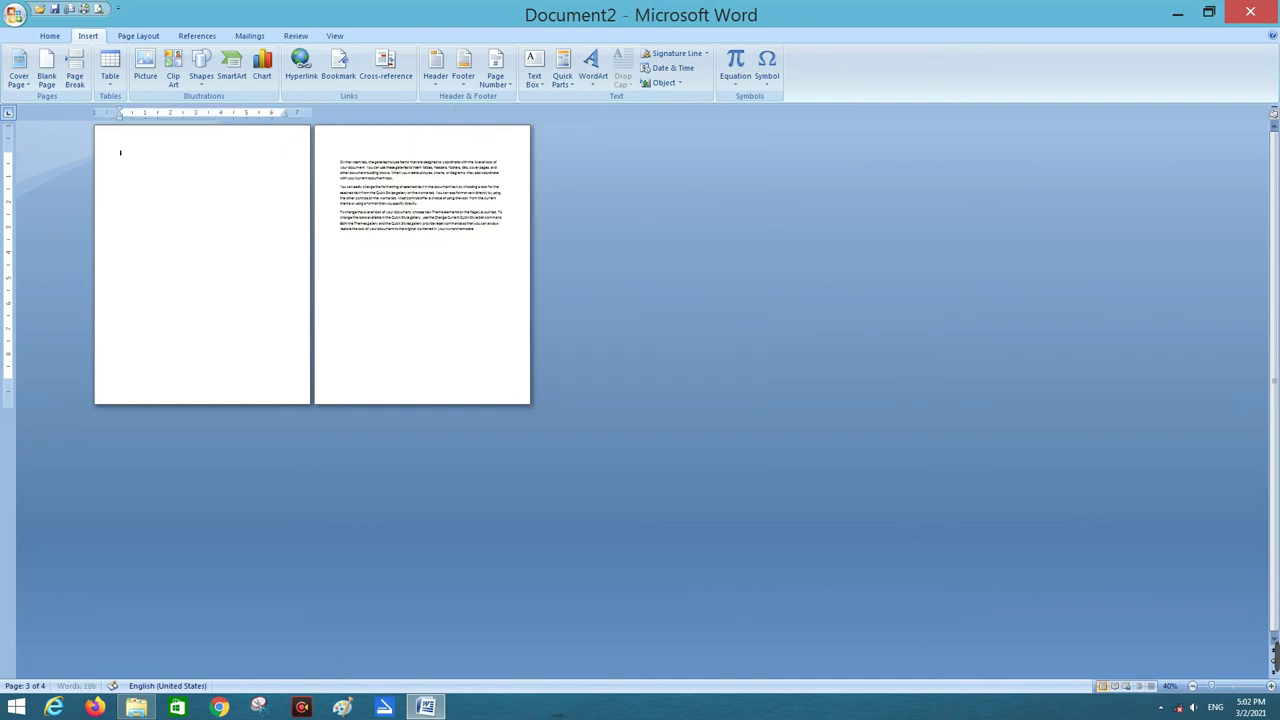
pyautogui.press('BackSpace')
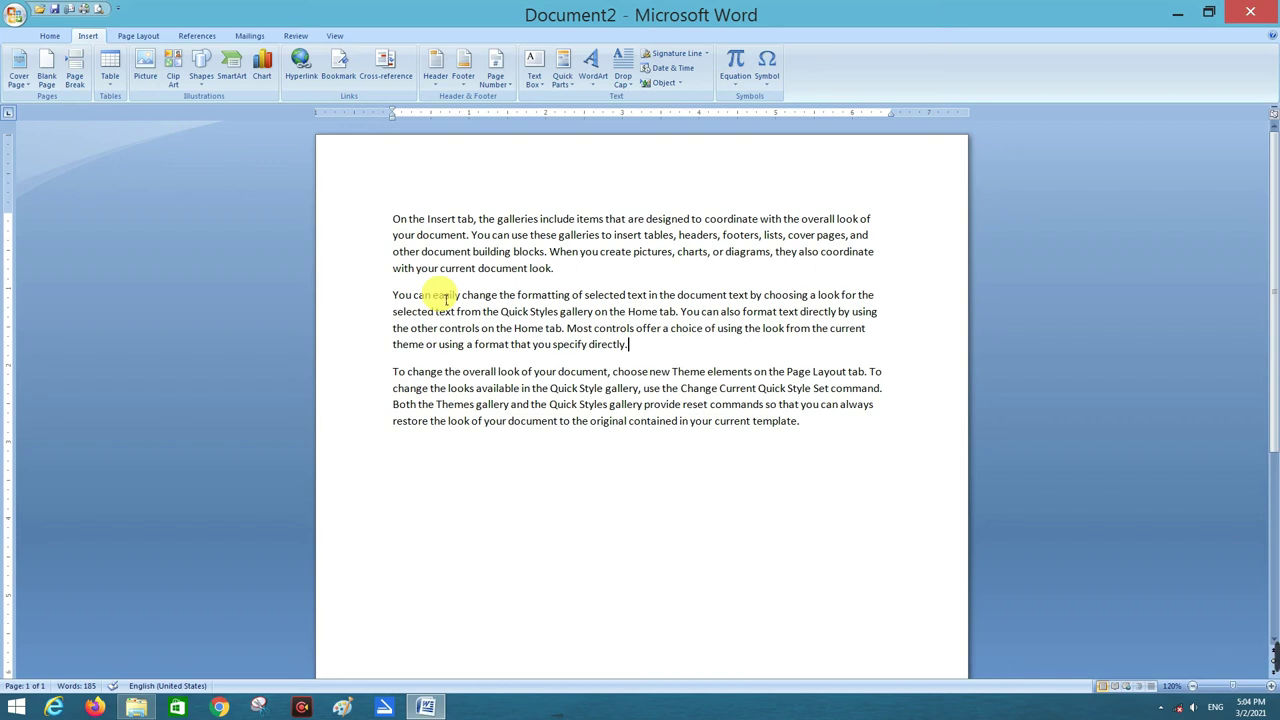
# - Add an empty line after the second paragraph and insert a page break there
pyautogui.moveTo(628, 344)
pyautogui.mouseDown()
pyautogui.moveTo(419, 251)
pyautogui.moveTo(392, 220)
pyautogui.mouseUp()
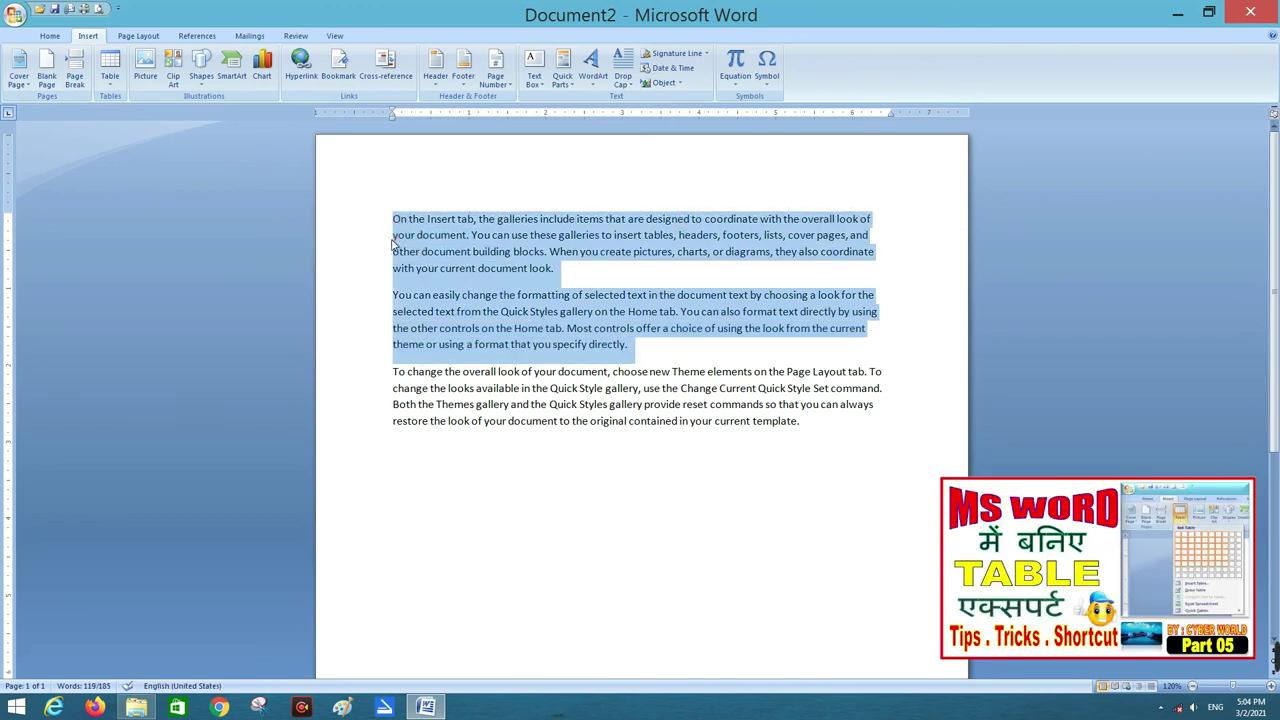
pyautogui.click(377, 251)
pyautogui.moveTo(392, 371); pyautogui.dragTo(798, 425)
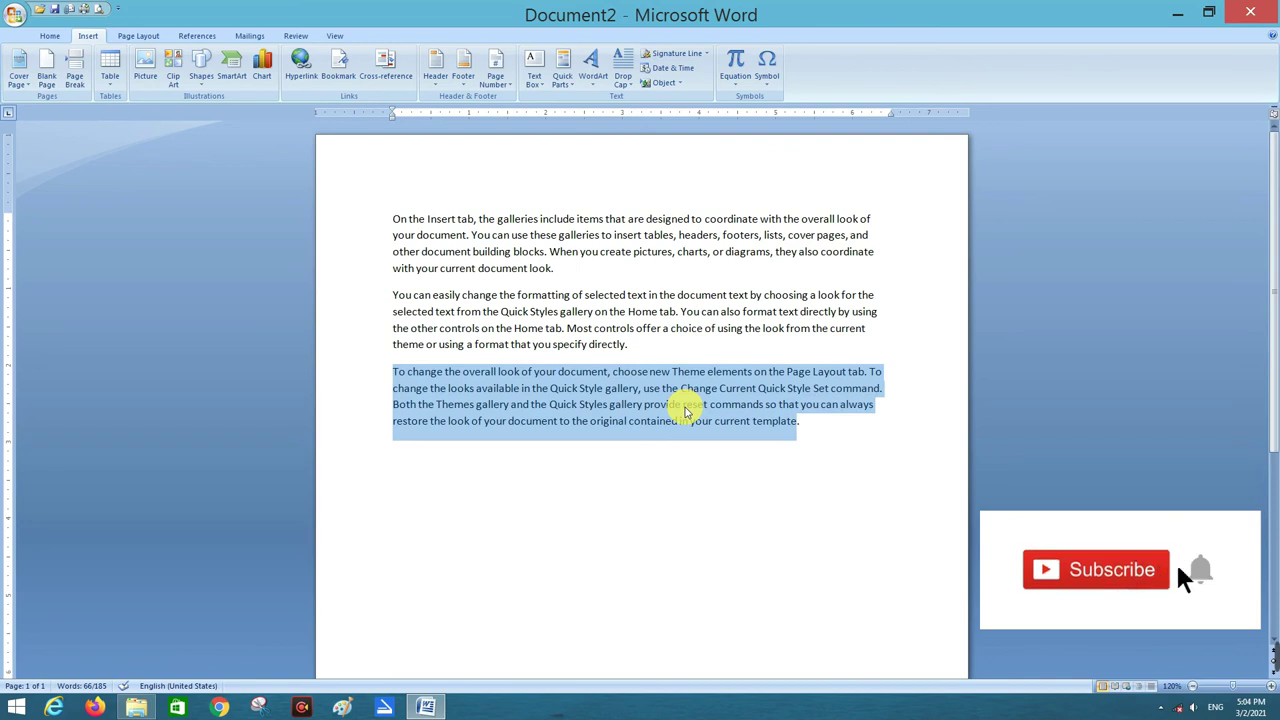
pyautogui.click(650, 348)
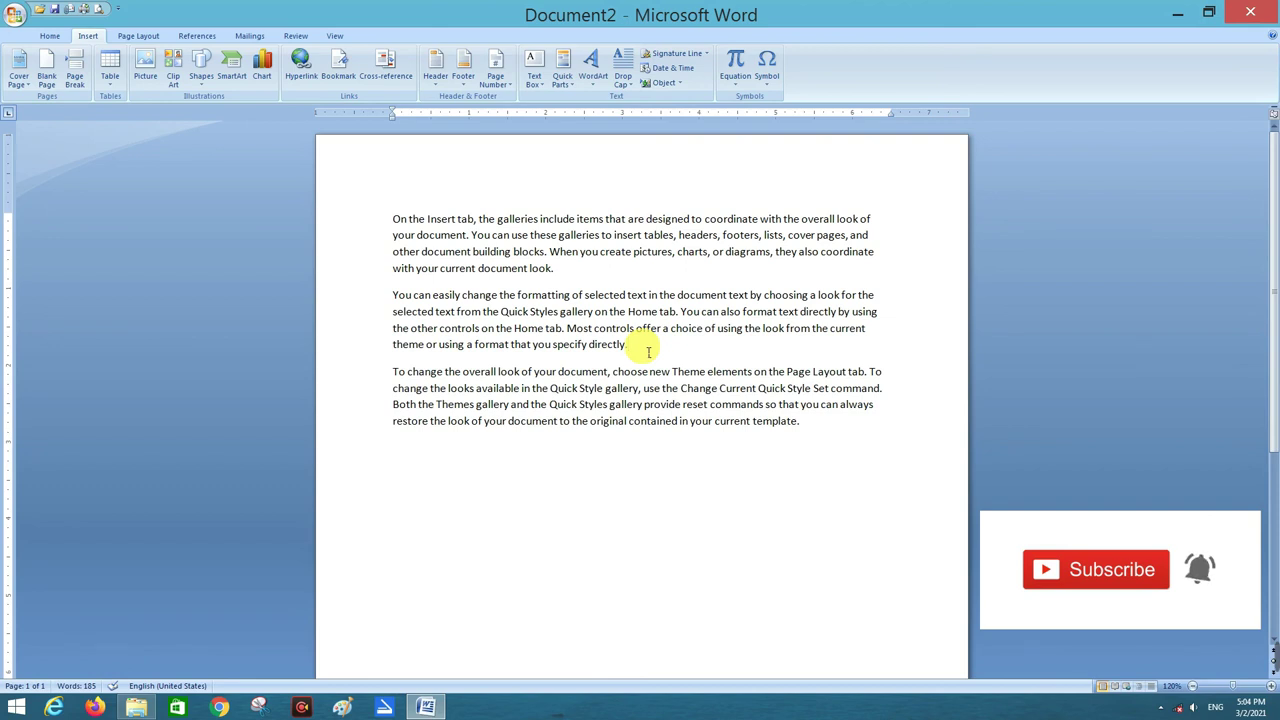
pyautogui.press('Return')
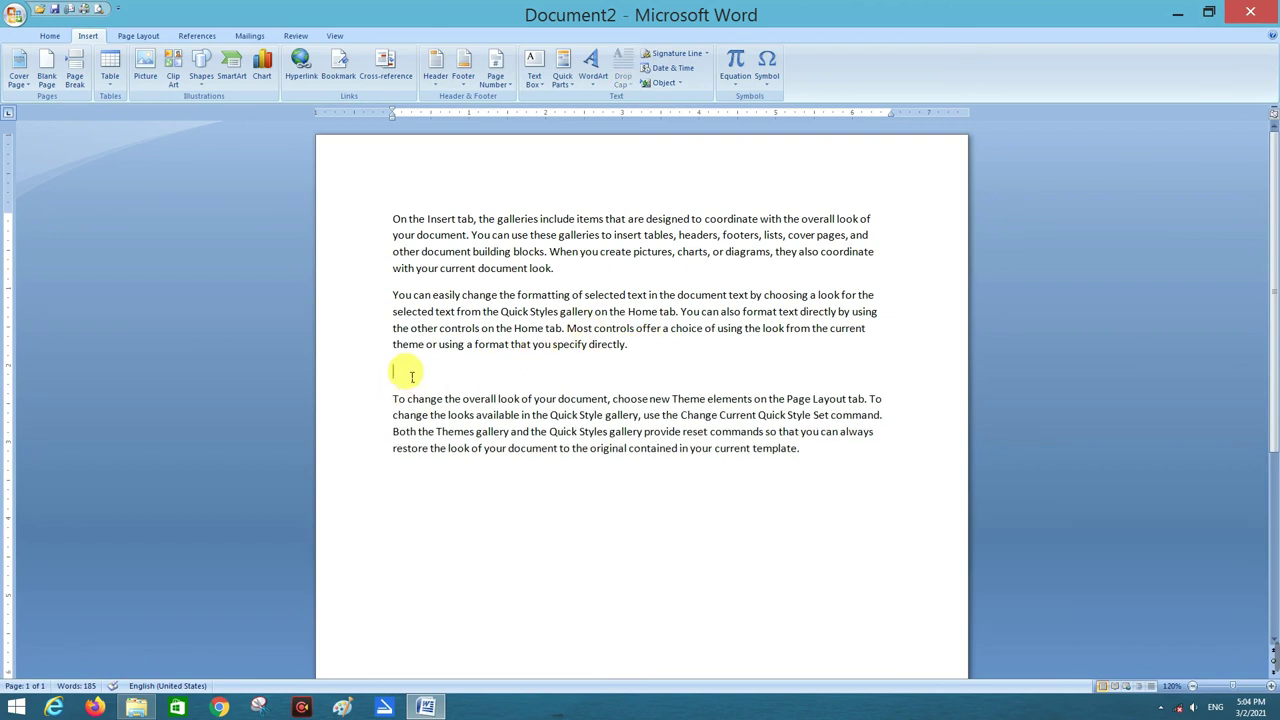
pyautogui.click(75, 68)
# - Select the third paragraph and the empty line above it on page 2
pyautogui.scroll(10, 535, 445)
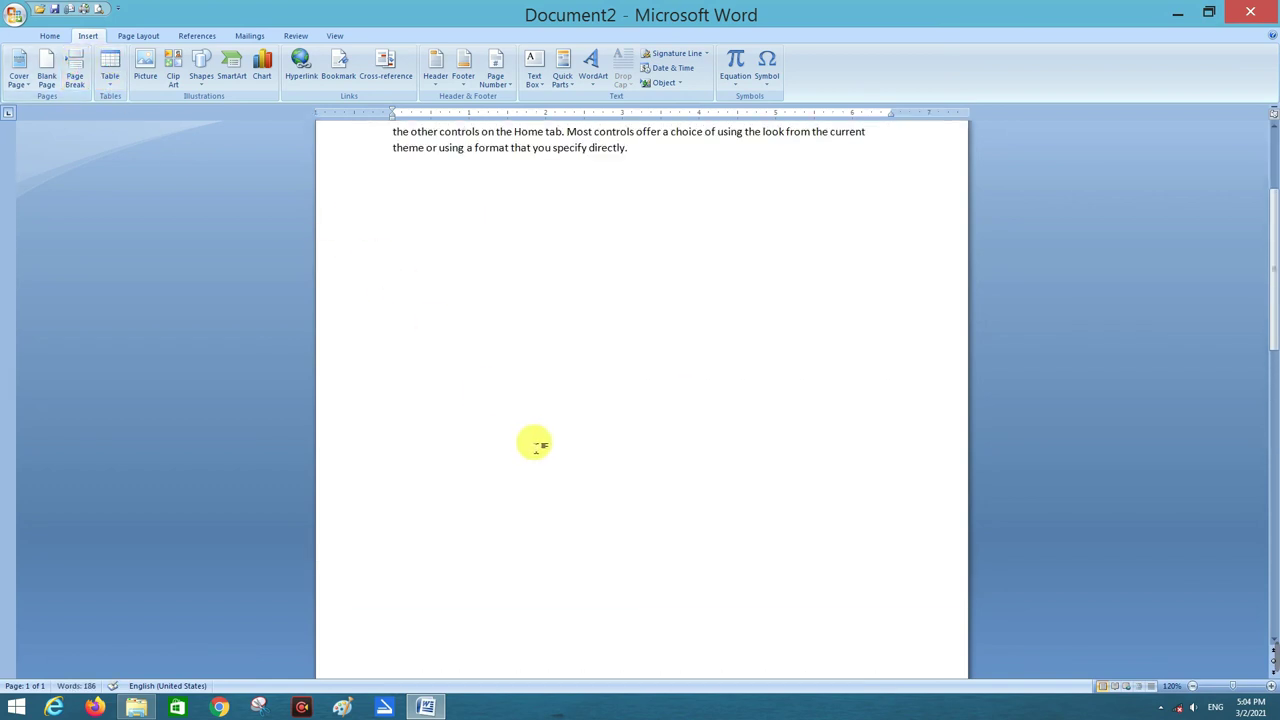
pyautogui.scroll(4, 535, 445)
pyautogui.moveTo(660, 350)
pyautogui.mouseDown()
pyautogui.moveTo(396, 245)
pyautogui.moveTo(393, 218)
pyautogui.mouseUp()
pyautogui.click(520, 486)
pyautogui.scroll(-15, 520, 486)
pyautogui.scroll(-4, 526, 488)
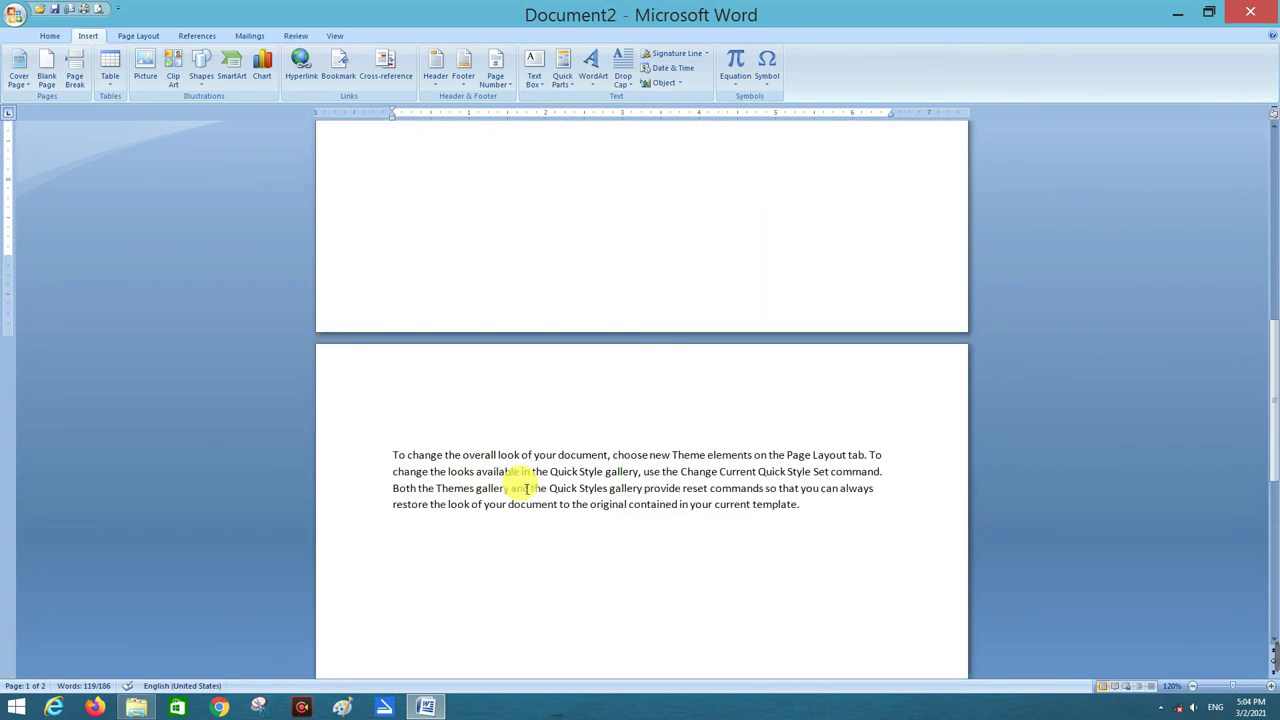
pyautogui.click(396, 432)
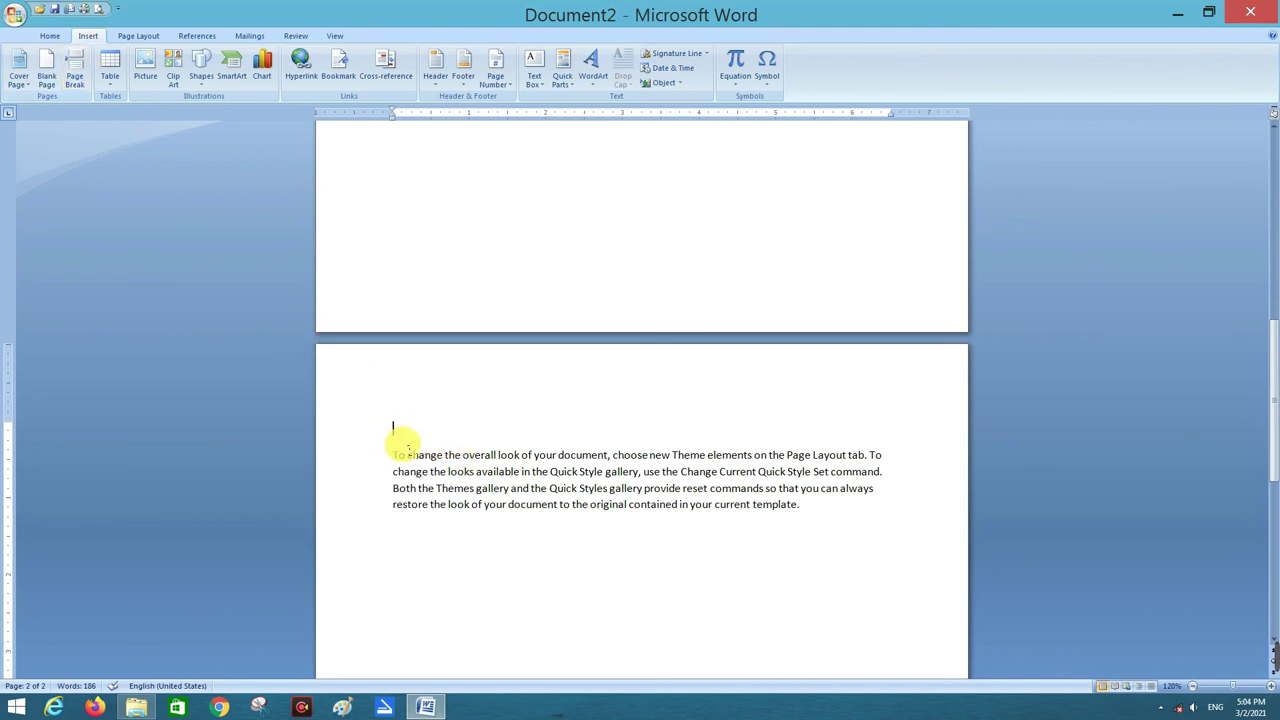
pyautogui.moveTo(805, 505); pyautogui.dragTo(395, 430)
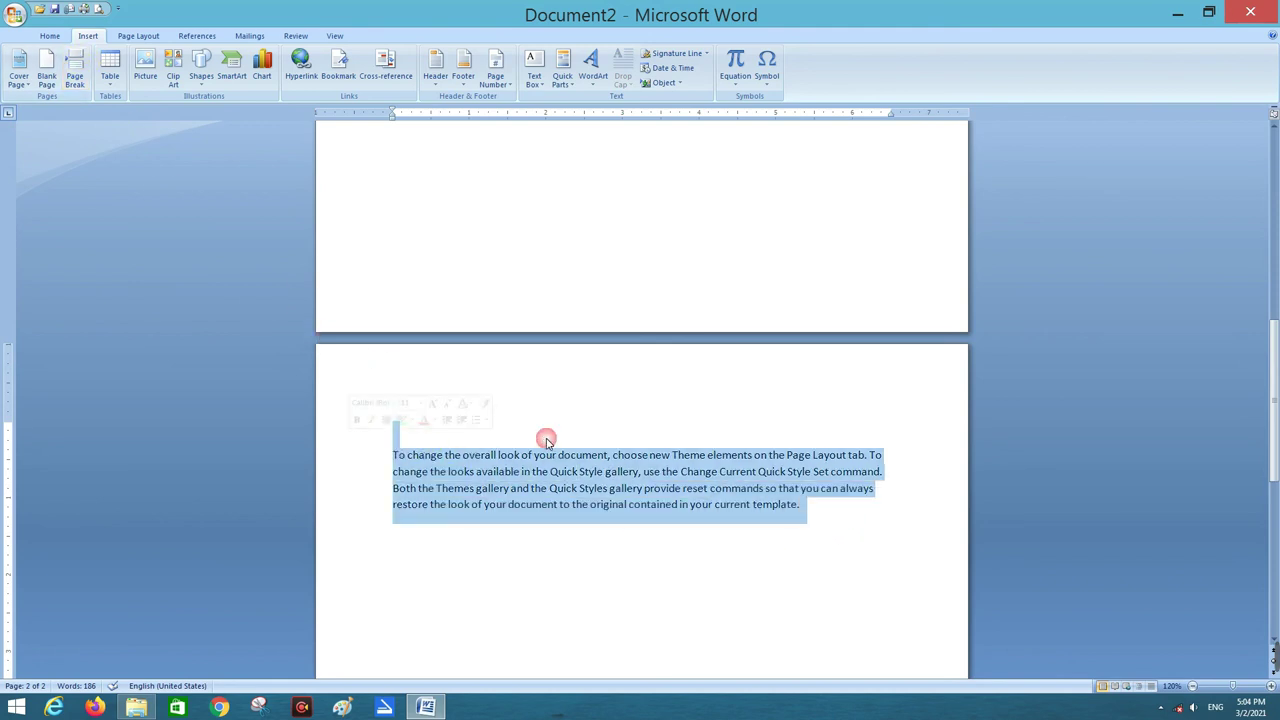
pyautogui.keyDown('ctrl'); pyautogui.scroll(-3, 670, 460); pyautogui.keyUp('ctrl')
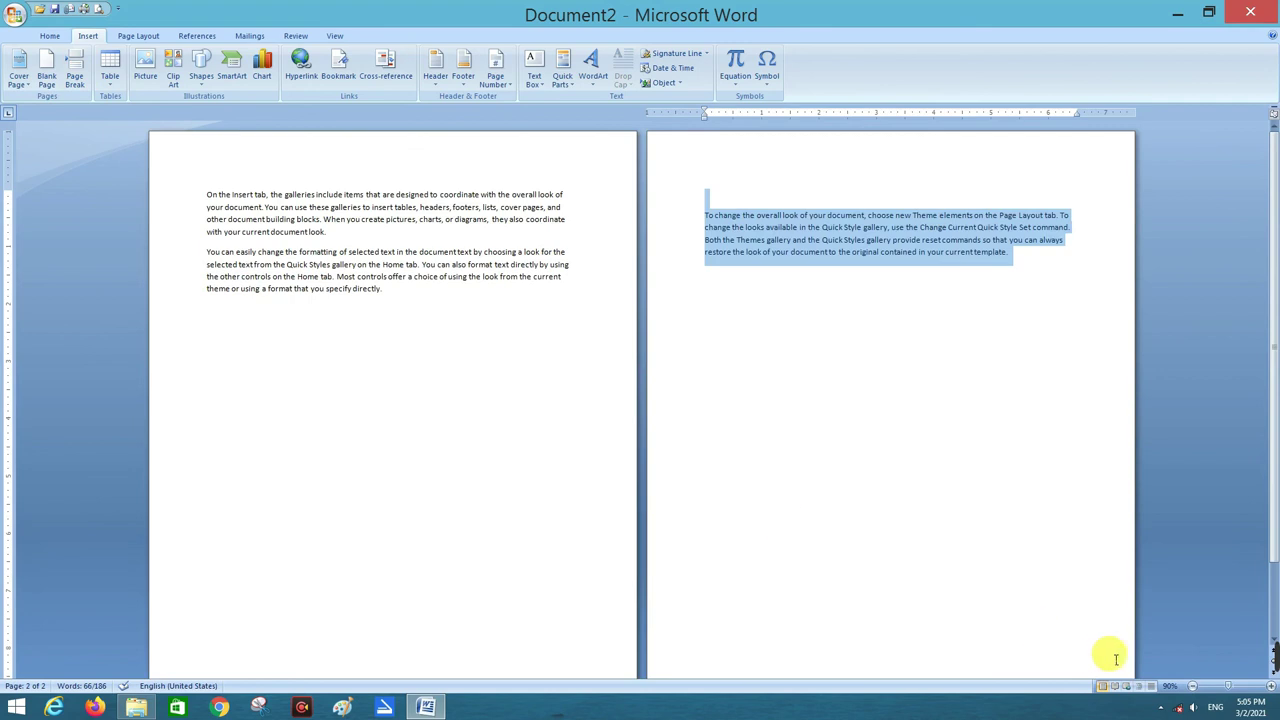
# - Delete the empty line and page break before the third paragraph with two Backspaces
pyautogui.click(1193, 687)
pyautogui.click(1193, 687)
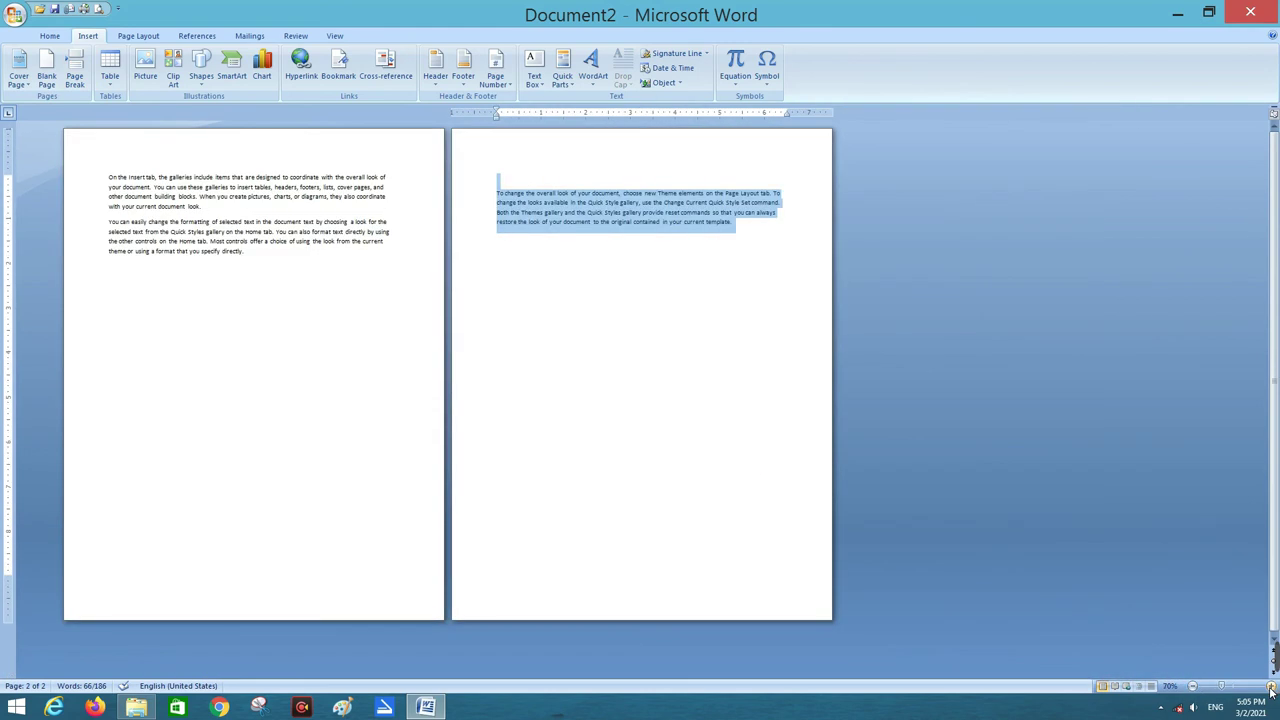
pyautogui.click(1257, 688)
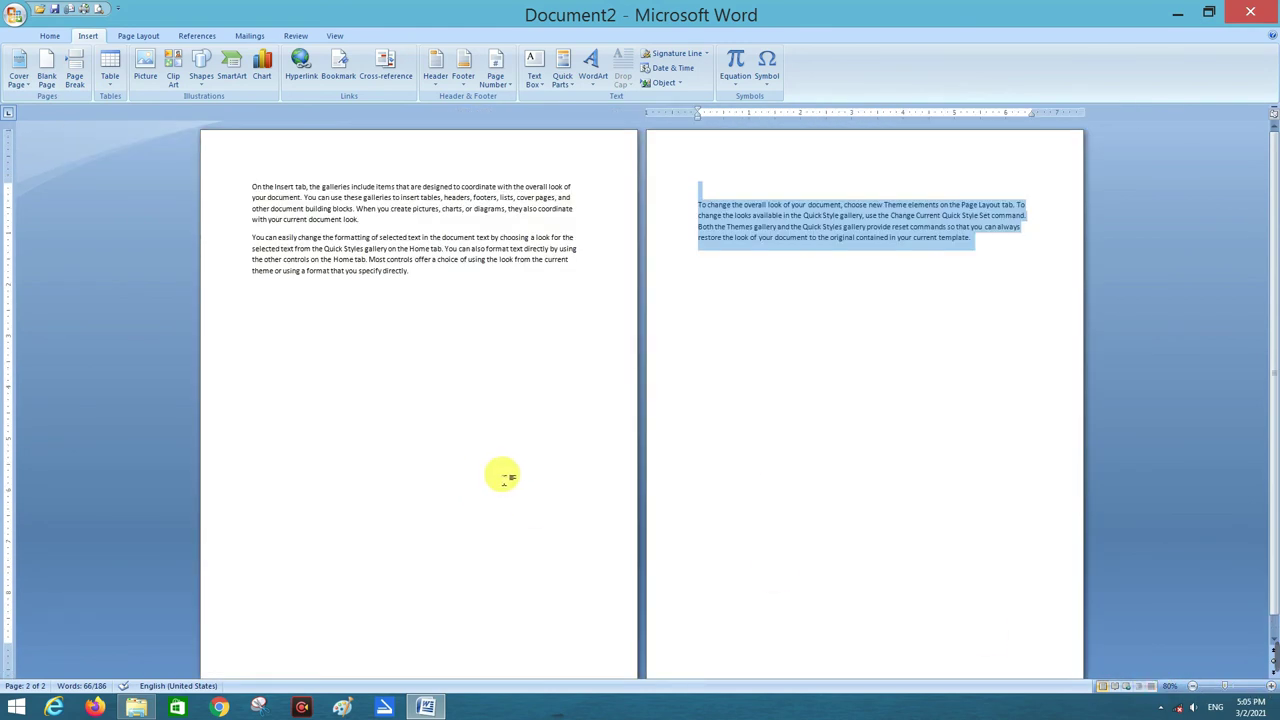
pyautogui.click(779, 416)
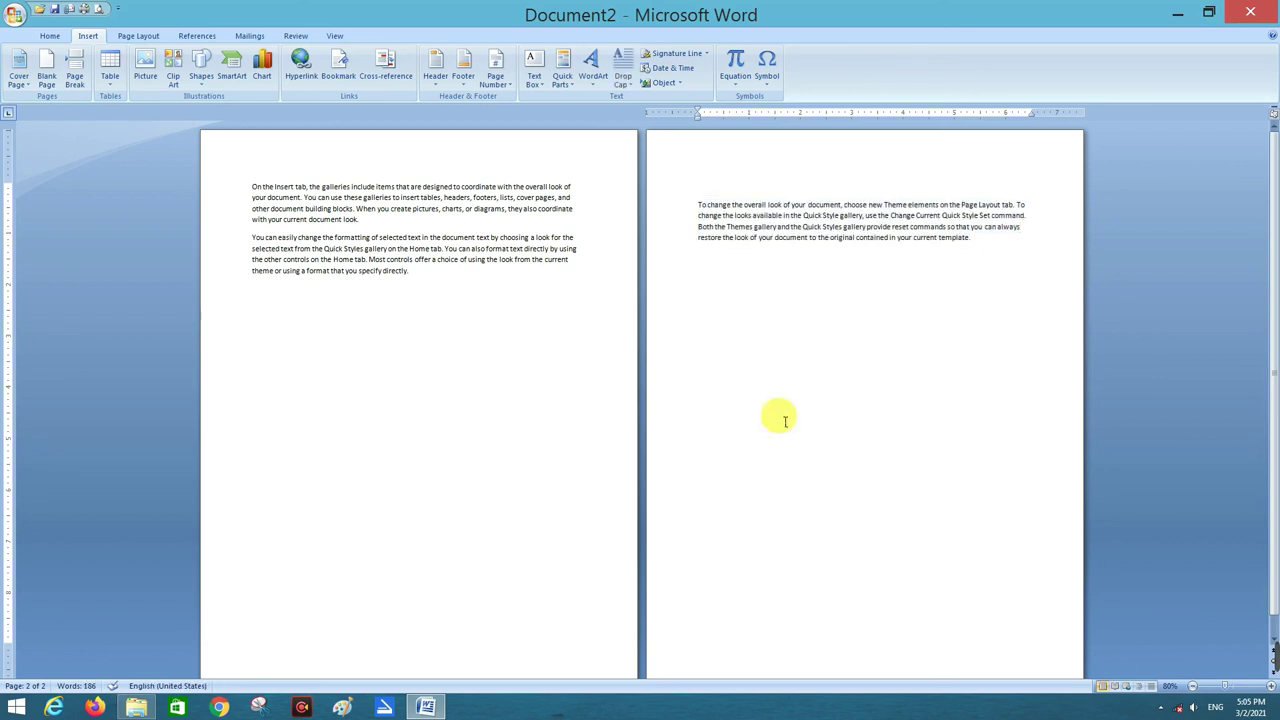
pyautogui.click(699, 188)
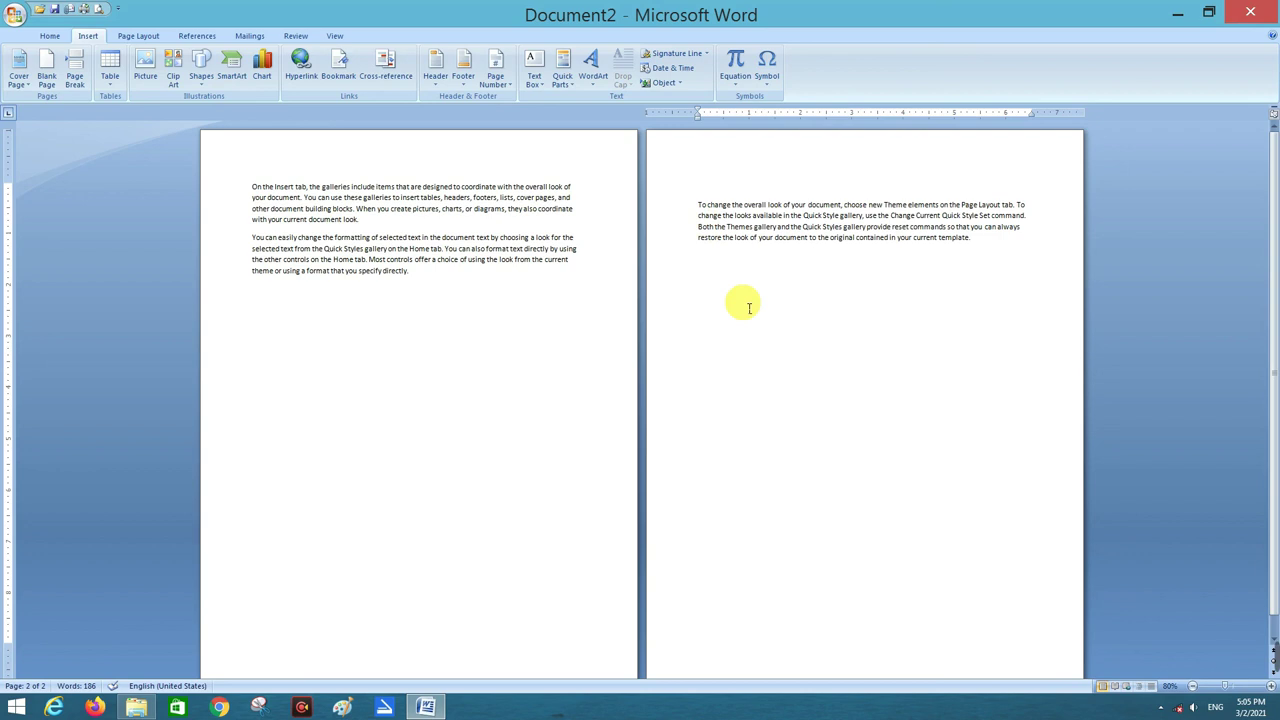
pyautogui.click(699, 205)
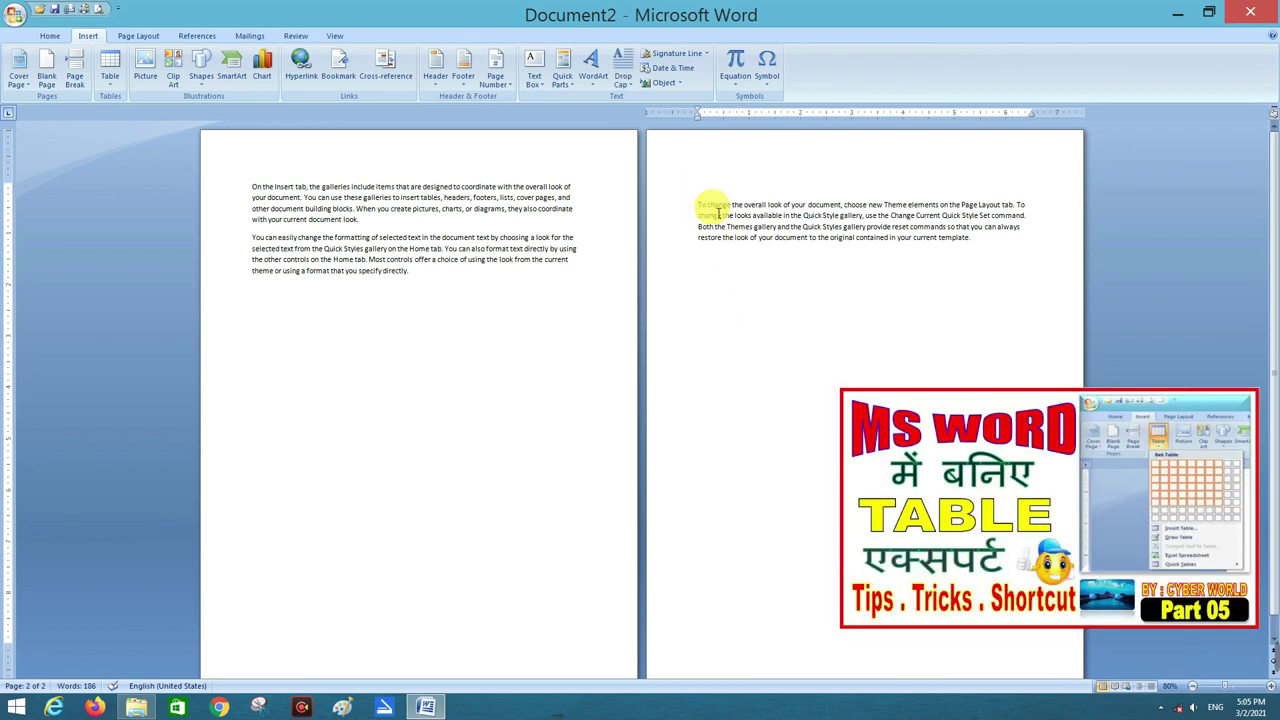
pyautogui.press('BackSpace')
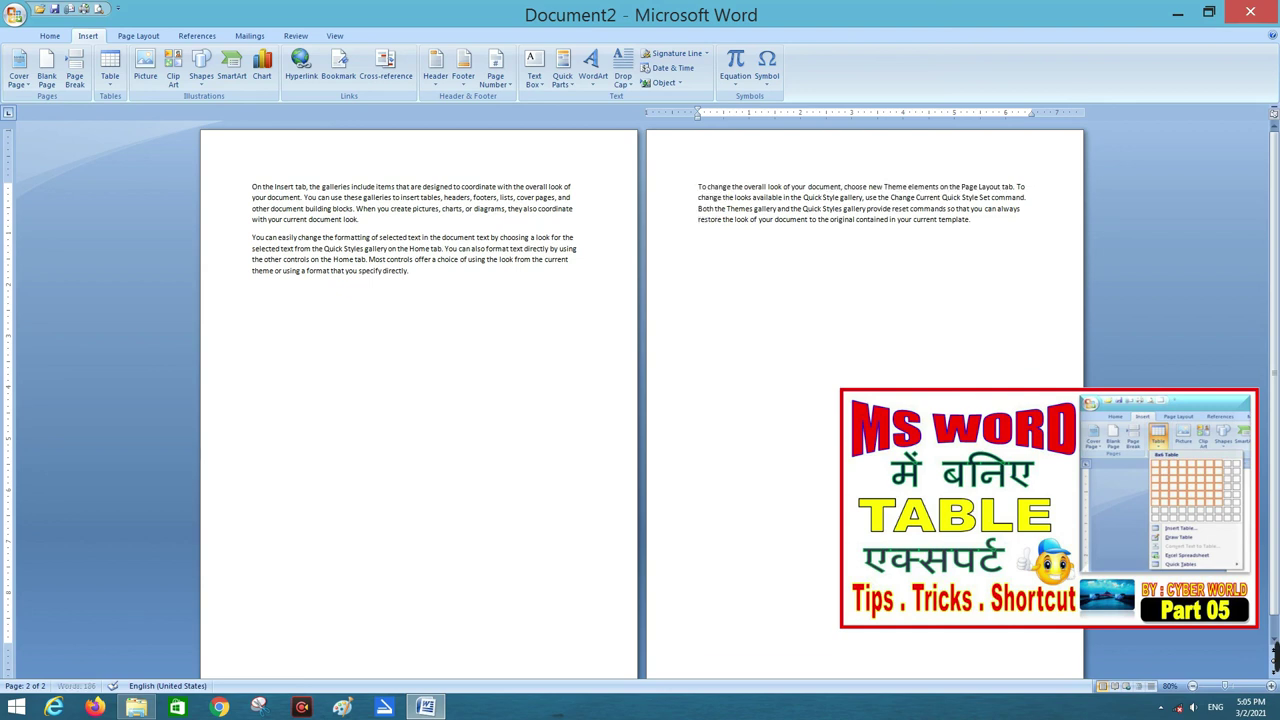
pyautogui.press('BackSpace')
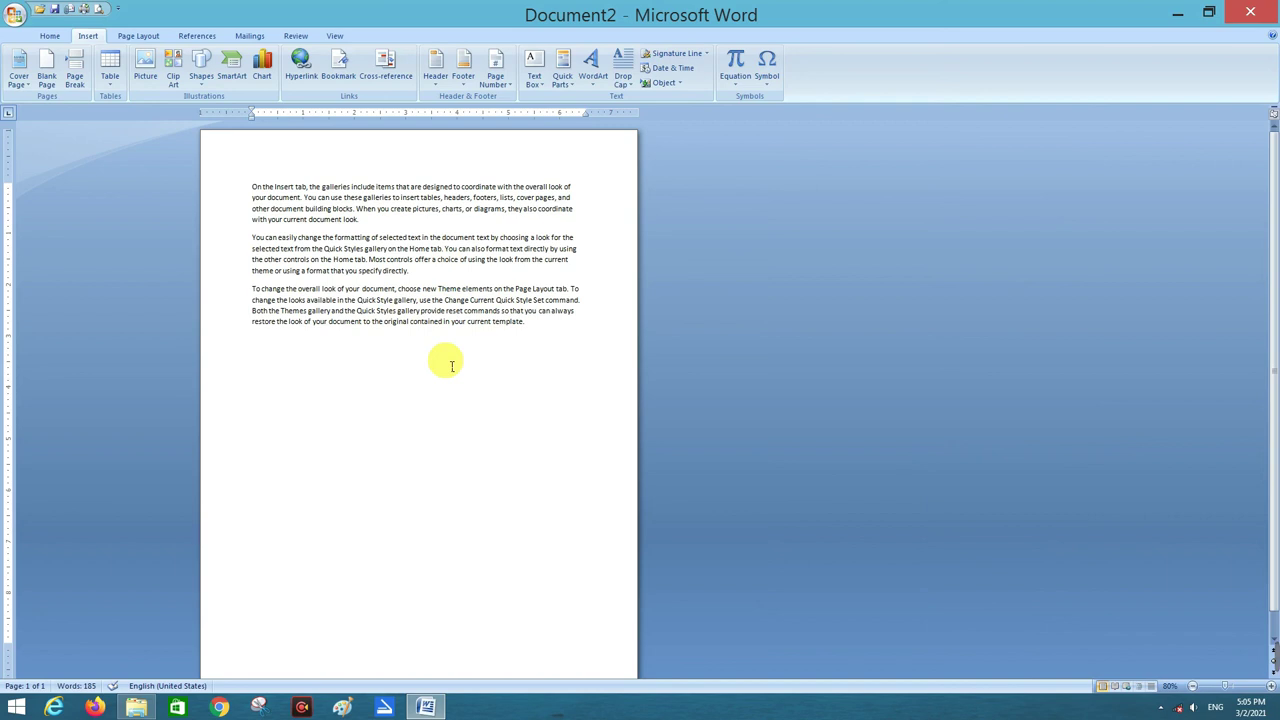
pyautogui.keyDown('ctrl'); pyautogui.scroll(5, 452, 366); pyautogui.keyUp('ctrl')
pyautogui.click(847, 457)
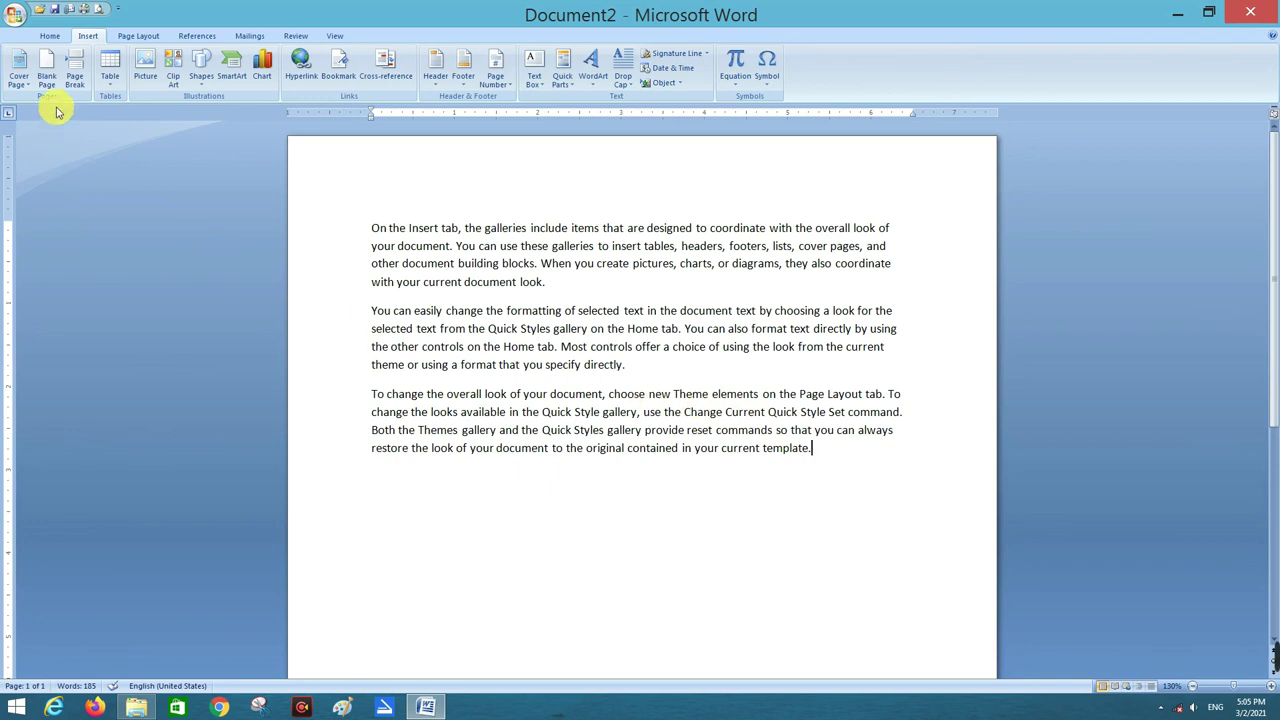